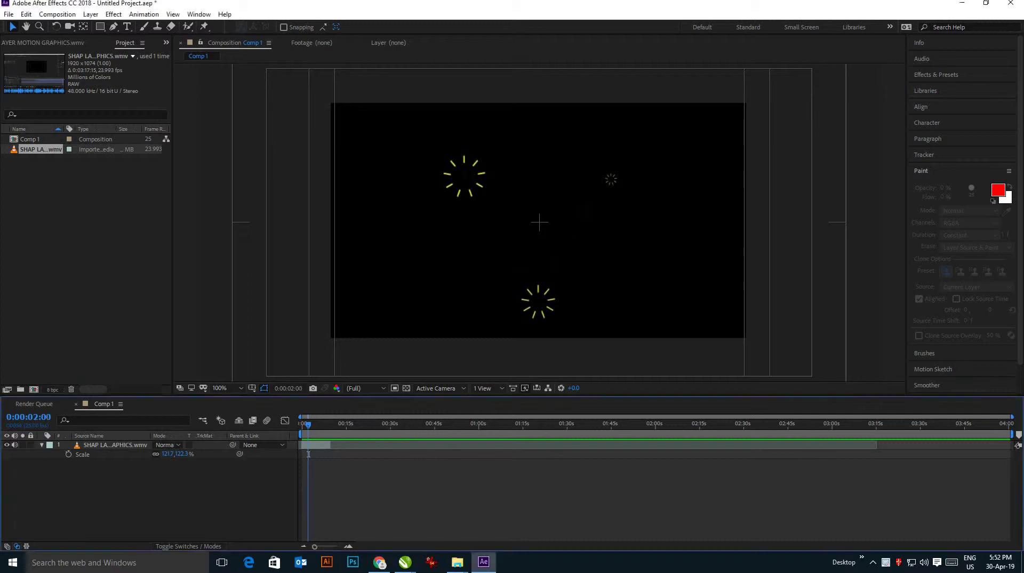
- Preview the existing burst footage, then stop it with the SHAP footage layer selected
key("Home")
key("space")
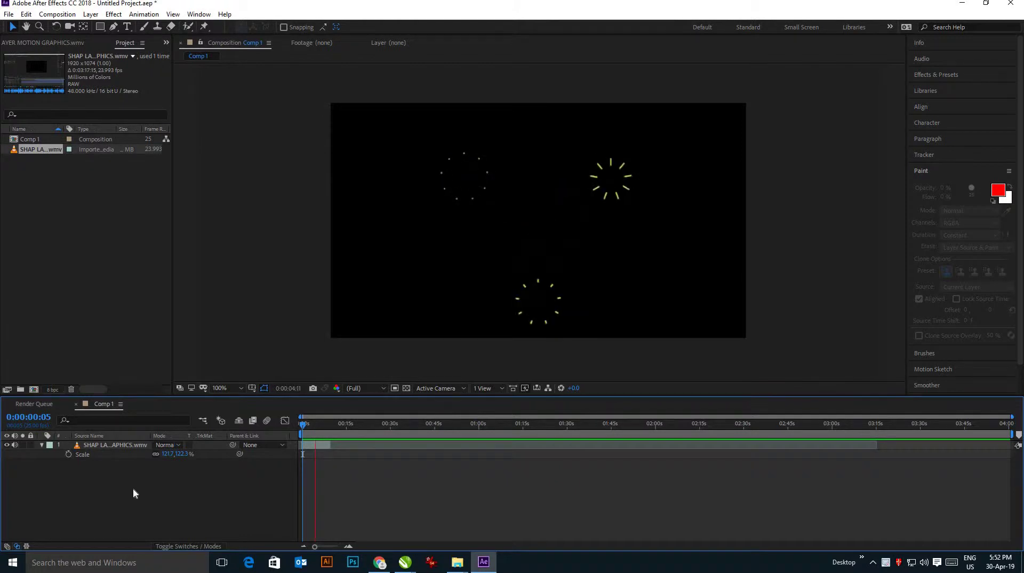
left_click(109, 443)
- Delete the SHAP reference footage layer and return focus to the Comp 1 timeline
key("Delete")
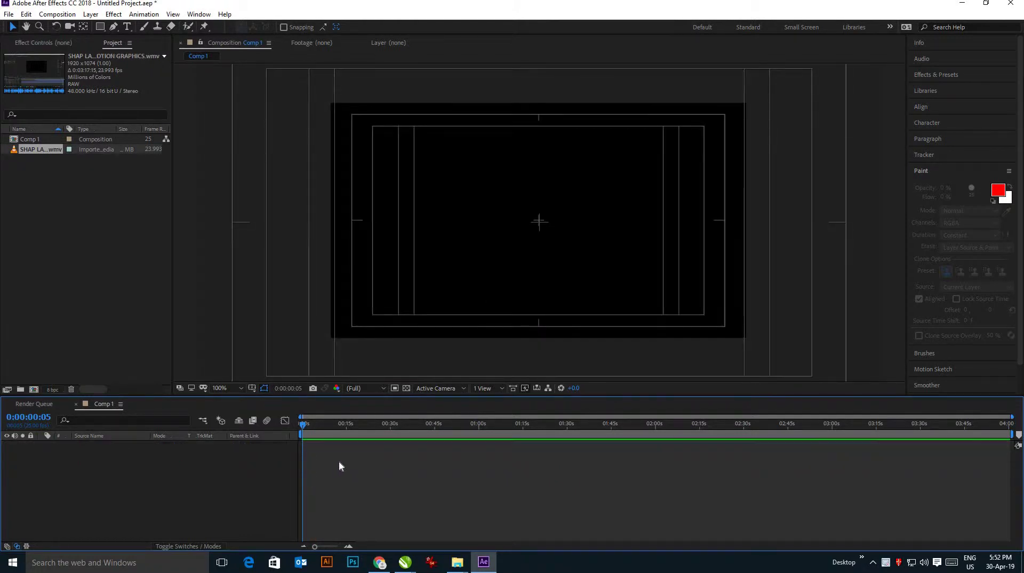
scroll(600, 235, "down", 2)
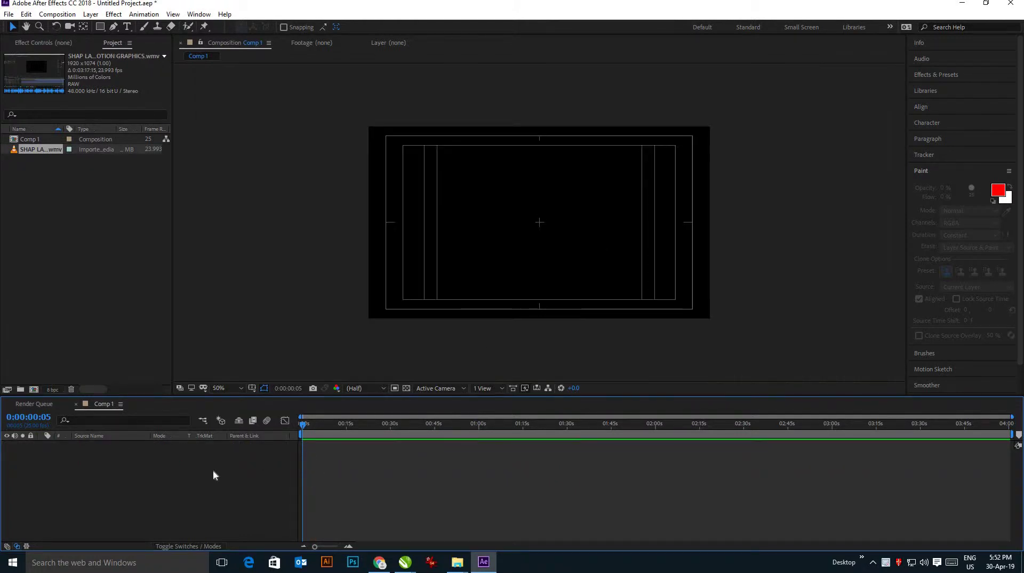
left_click(103, 275)
left_click(40, 141)
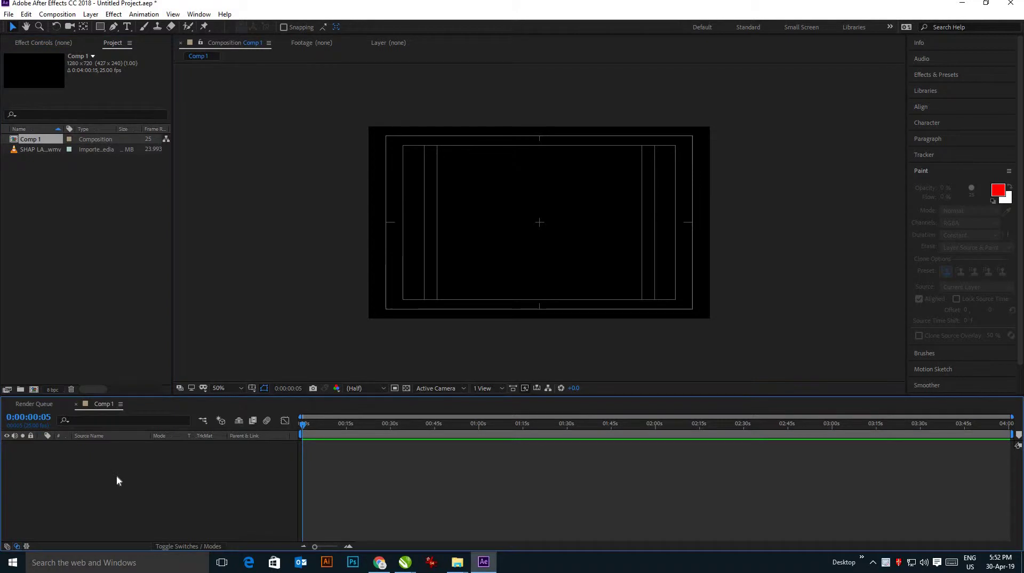
left_click(99, 407)
- Add a new shape layer to Comp 1 from the timeline's New menu
right_click(164, 465)
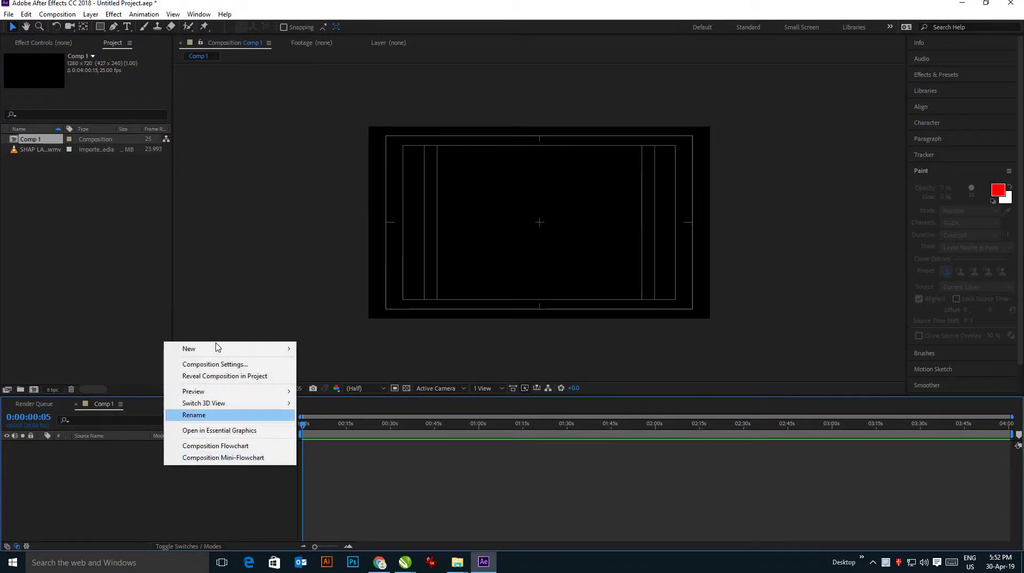
left_click(216, 347)
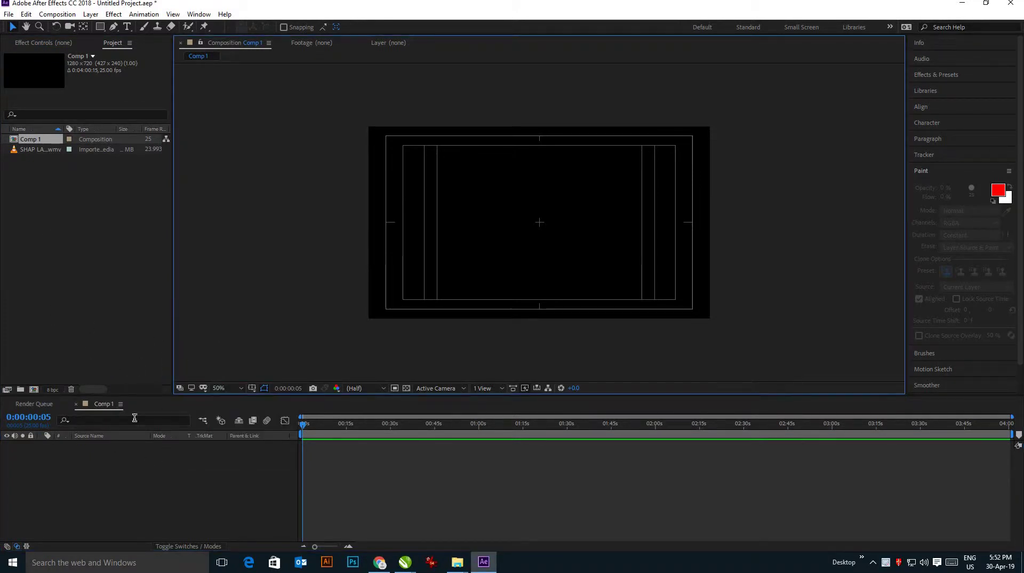
right_click(149, 488)
mouse_move(198, 373)
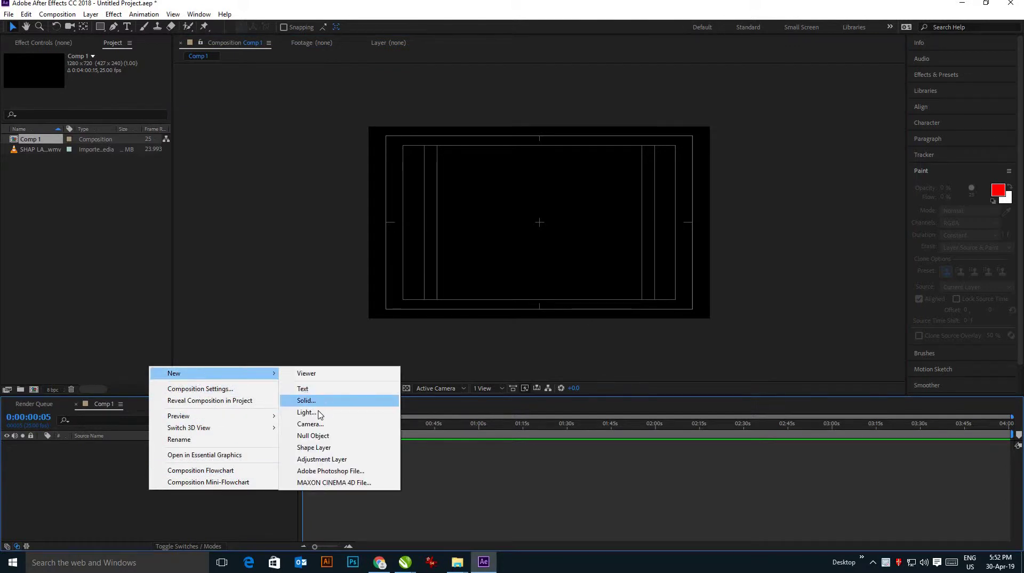
left_click(316, 447)
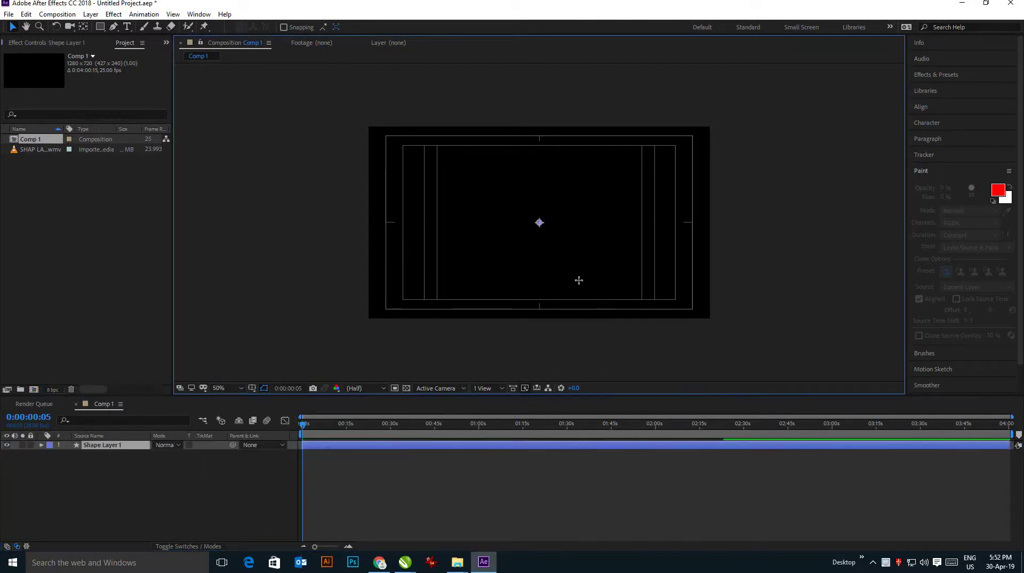
- At 100% view, draw a two-point vertical line above the comp centre with the Pen tool
key("q")
left_click(114, 28)
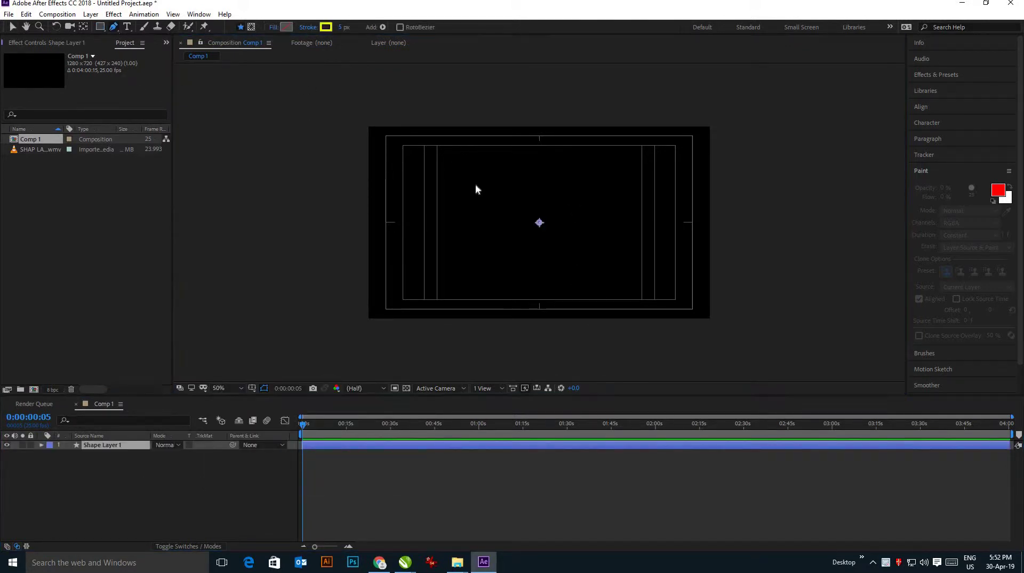
key("period")
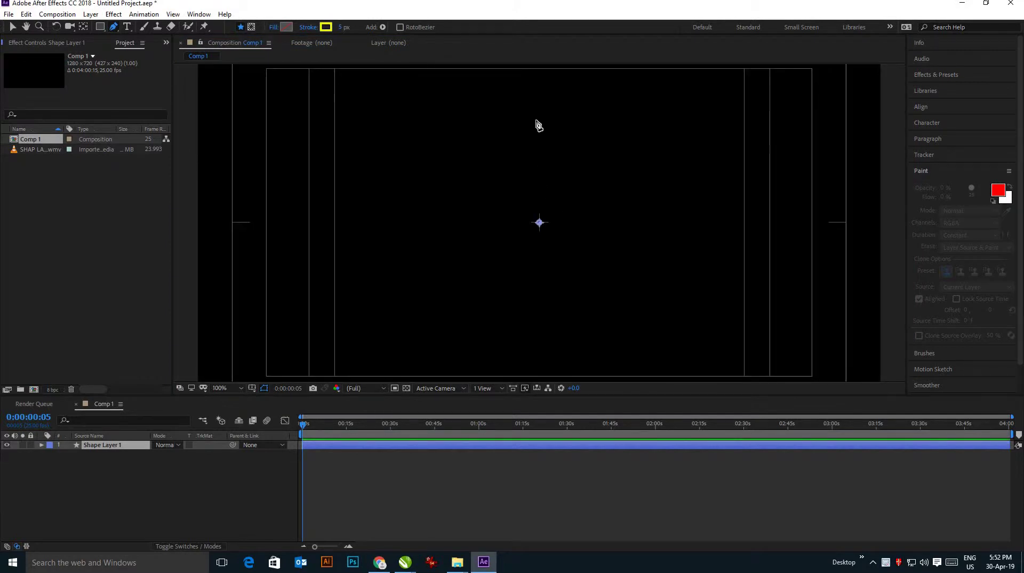
left_click(535, 120)
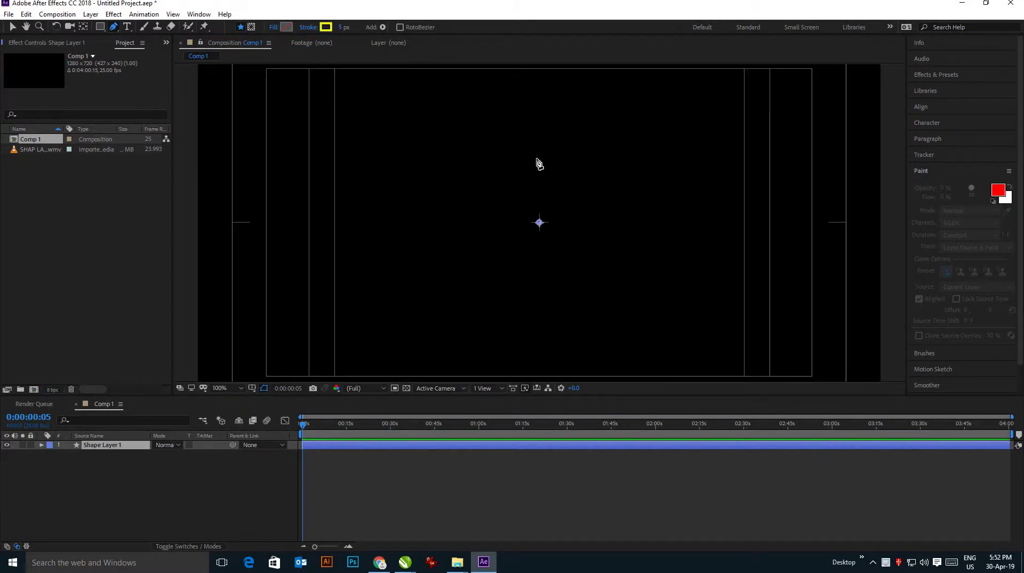
left_click(535, 193)
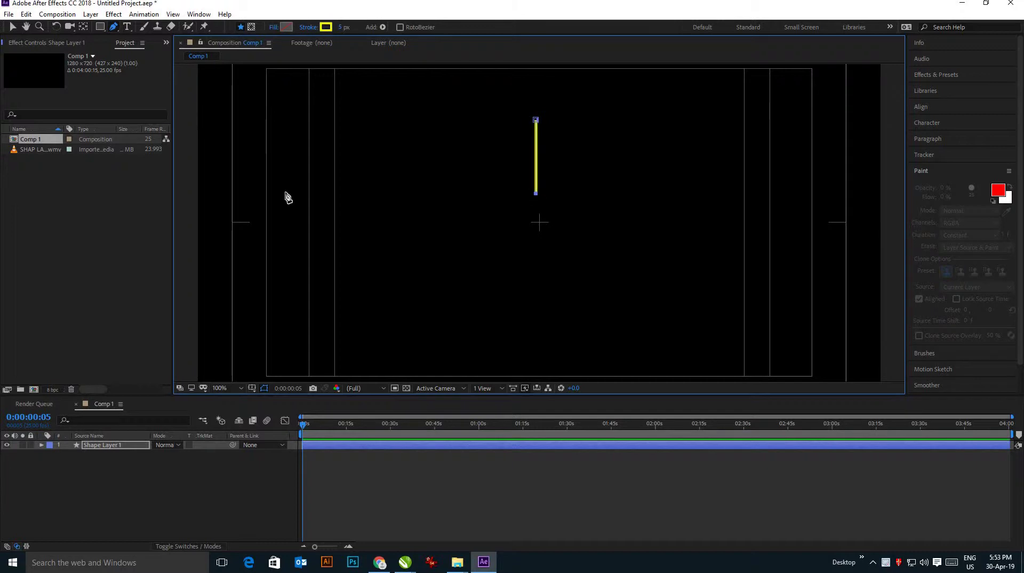
- Select Shape Layer 1 to inspect the drawn line, then return to path editing
left_click(108, 447)
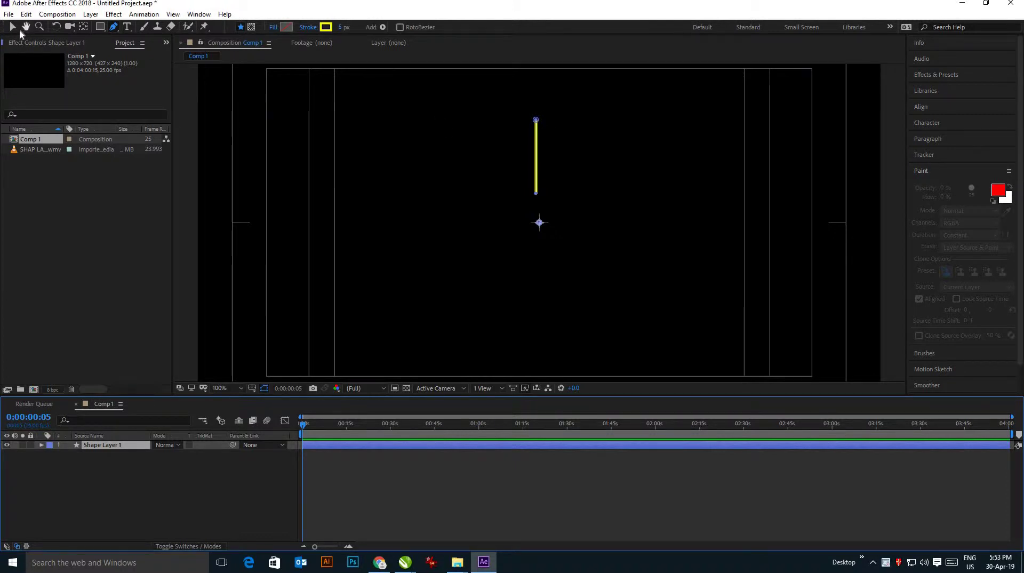
left_click(13, 26)
left_click(534, 175)
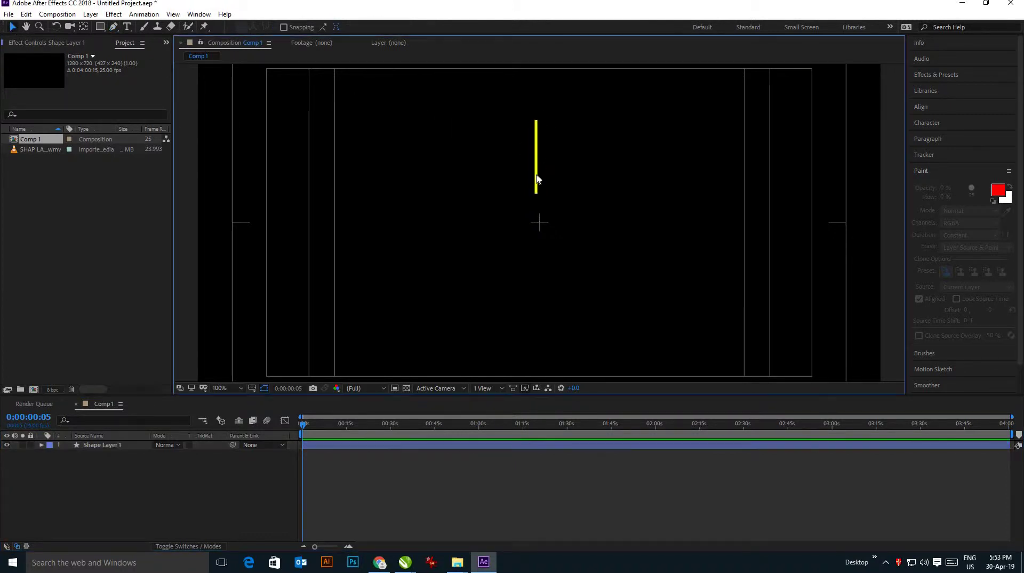
left_click(113, 445)
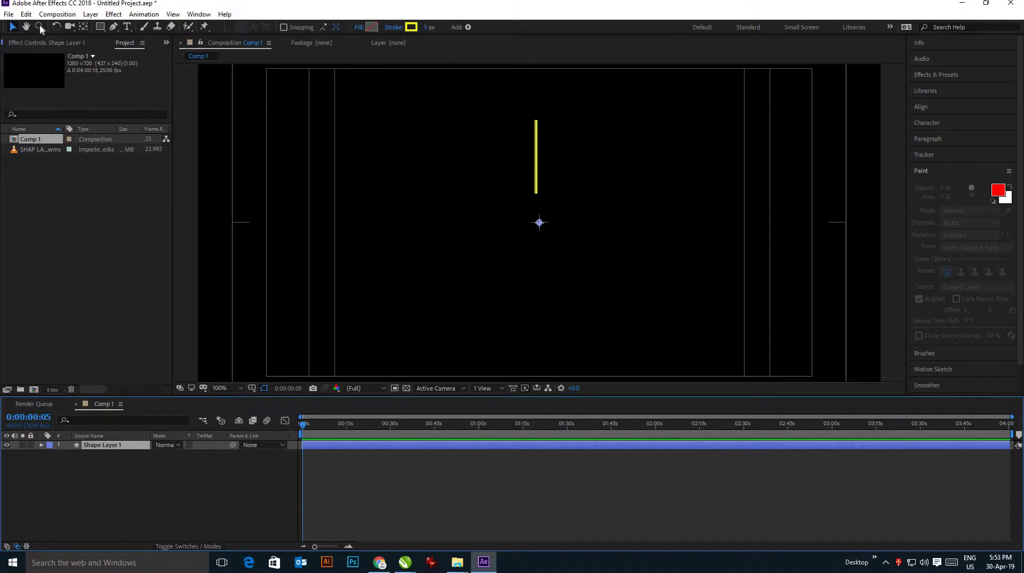
key("g")
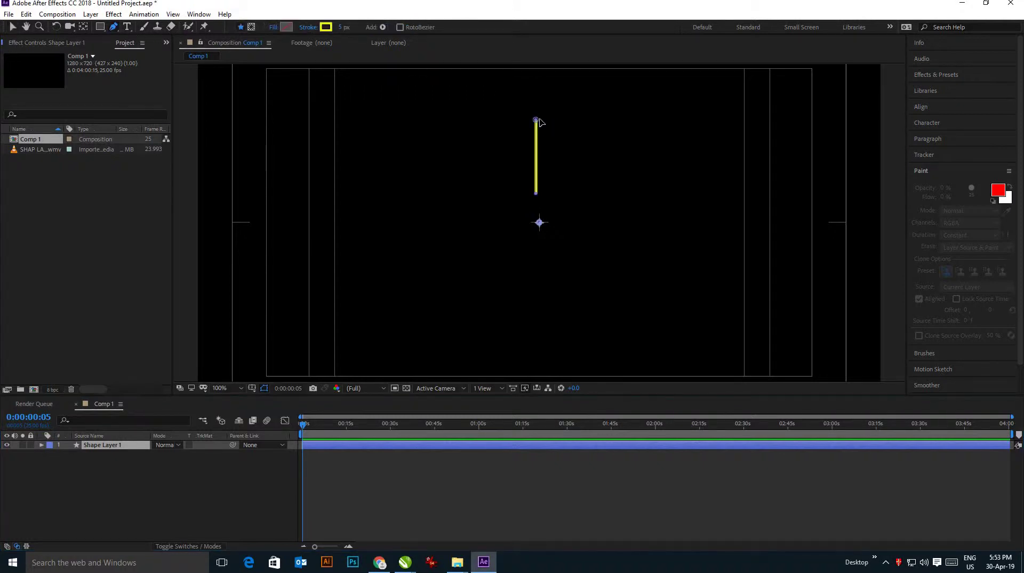
left_click(537, 121)
key("ctrl+z")
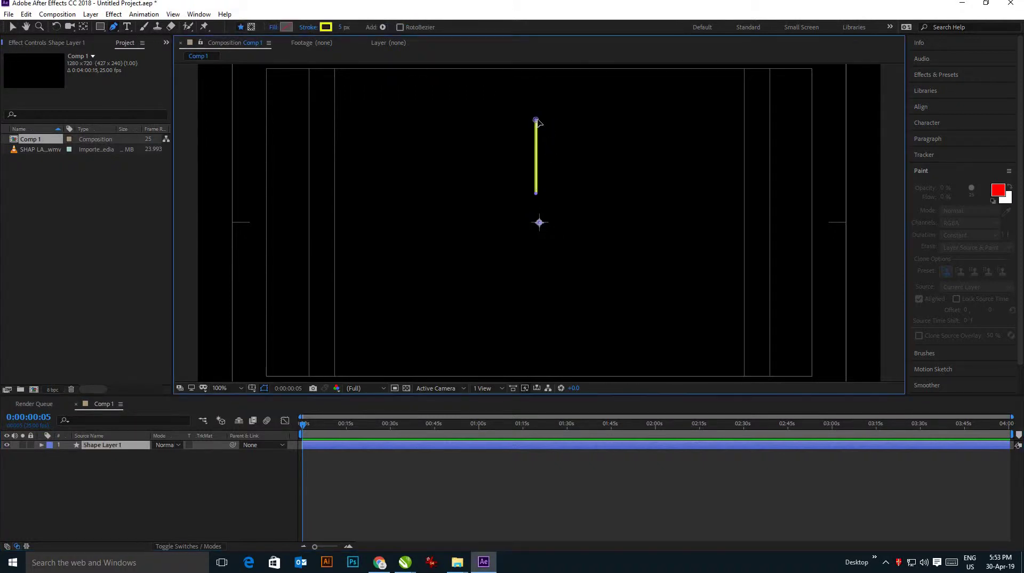
- Adjust the line's top vertex, undoing trial curves, so the line stays straight and vertical
left_click_drag(536, 120, 542, 120)
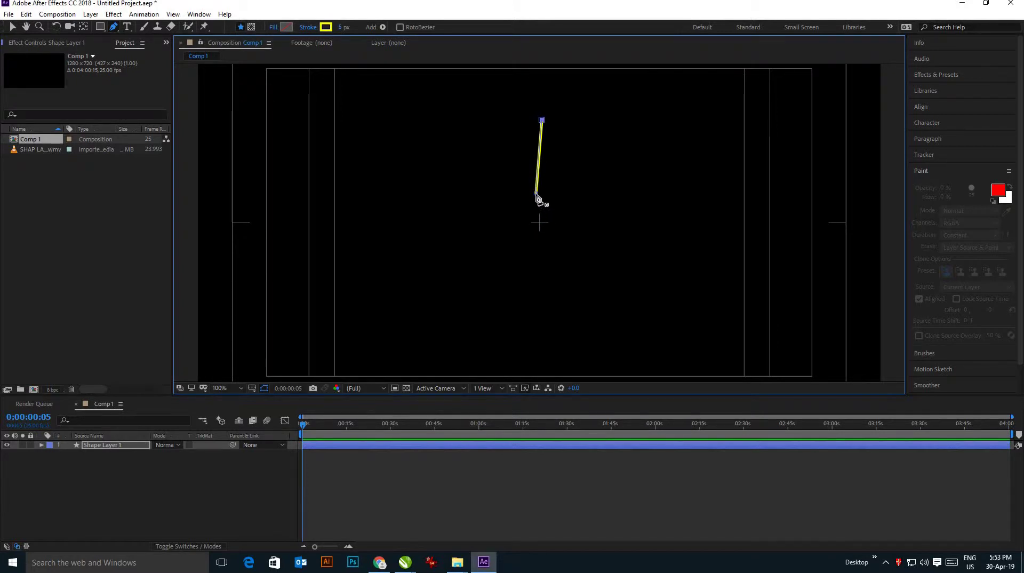
left_click_drag(536, 196, 569, 196)
key("ctrl+z")
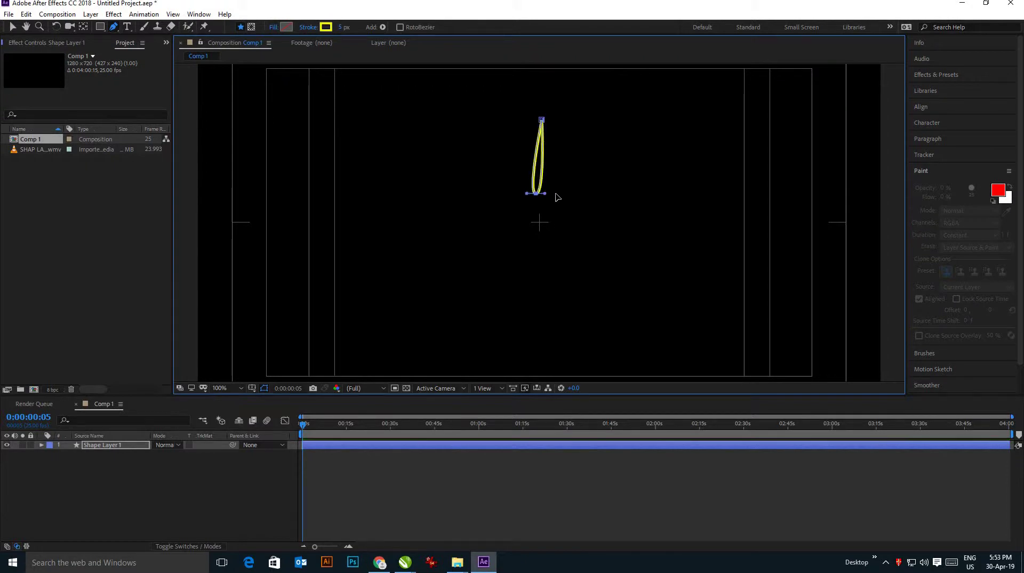
key("ctrl+z")
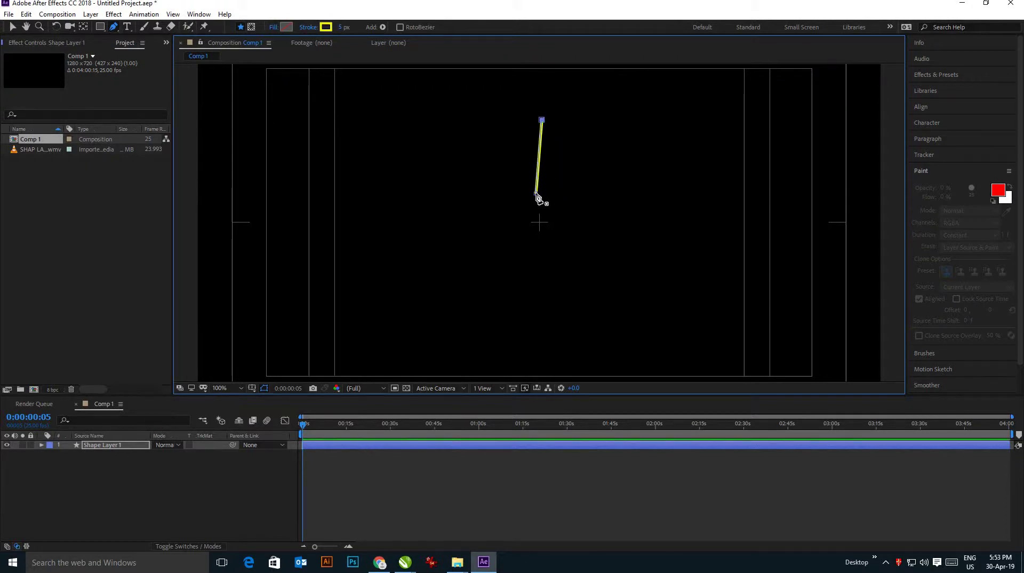
left_click_drag(536, 196, 548, 200)
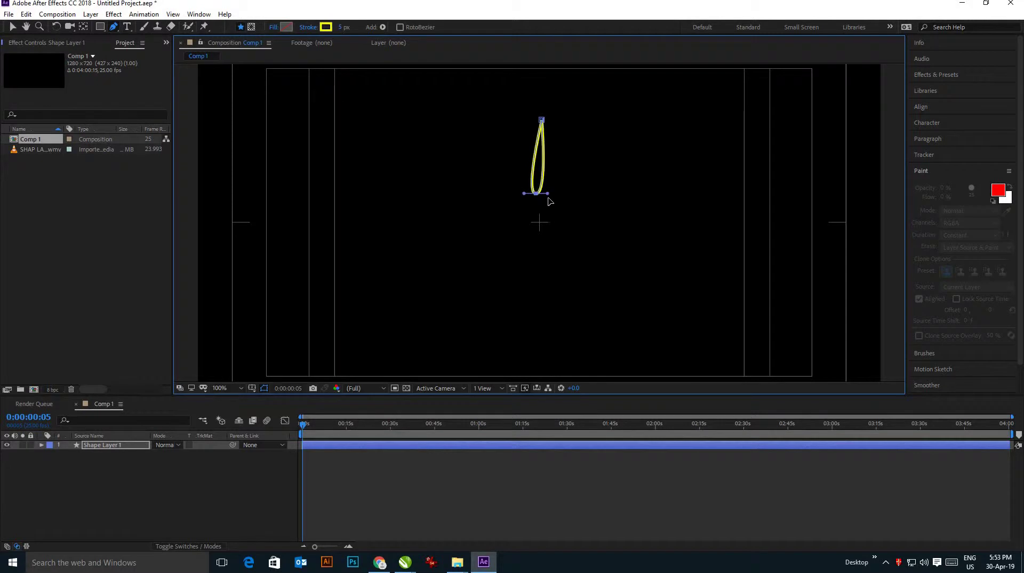
key("ctrl+z")
left_click_drag(542, 119, 534, 118)
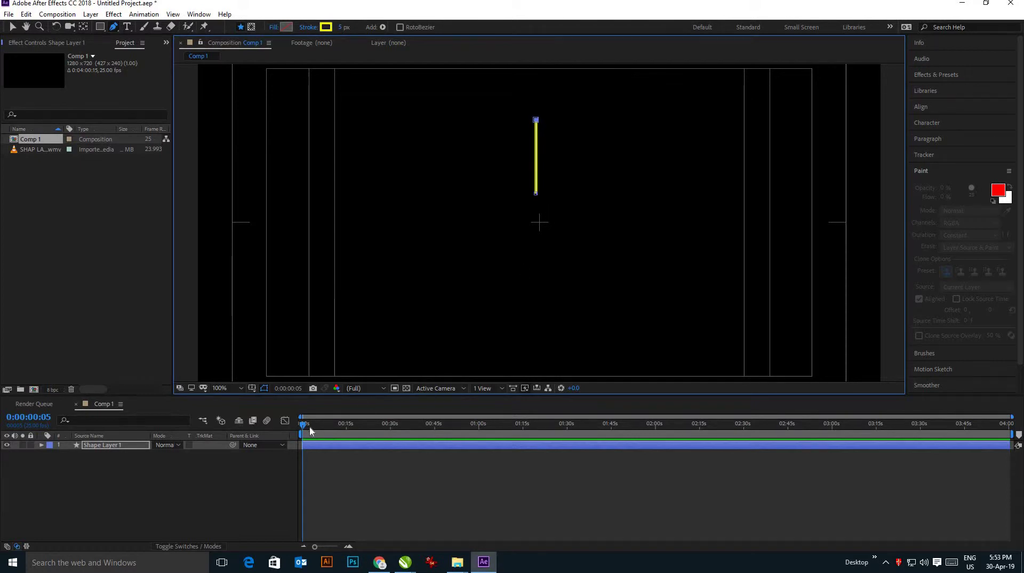
- At 50% view, raise Shape Layer 1's stroke width from 5 px to 20 px
left_click(331, 425)
key("Home")
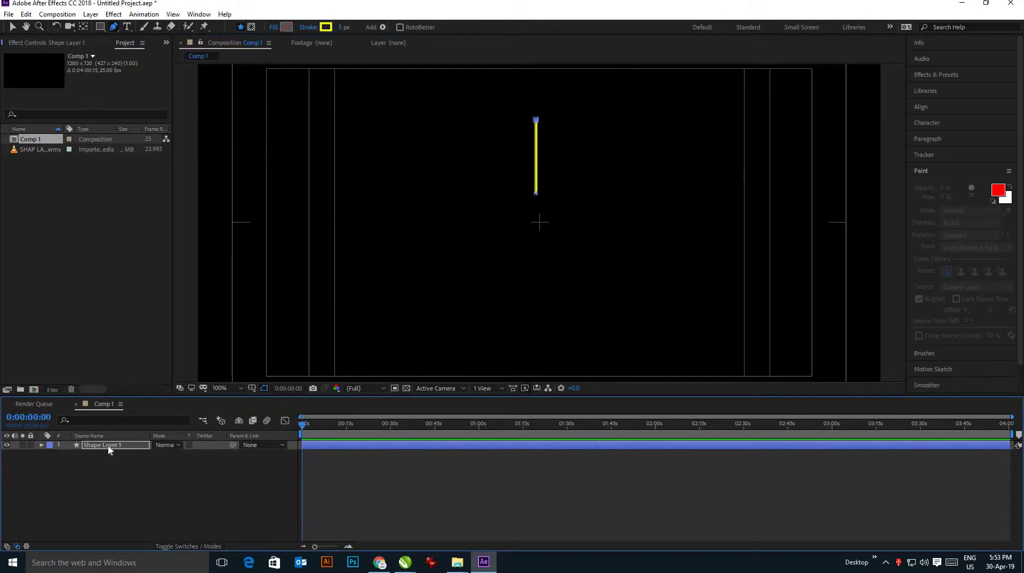
left_click(219, 471)
key("comma")
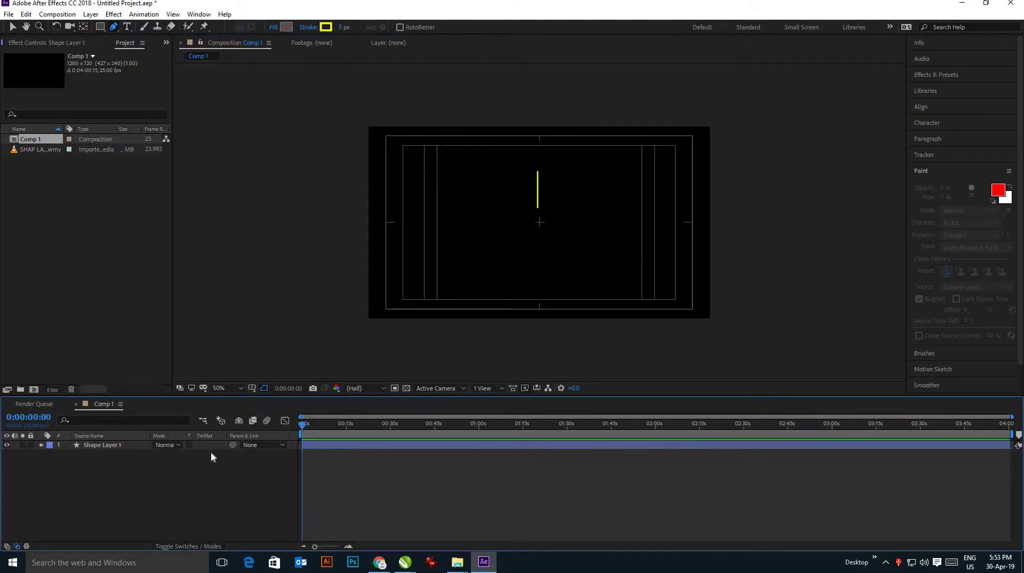
left_click(136, 446)
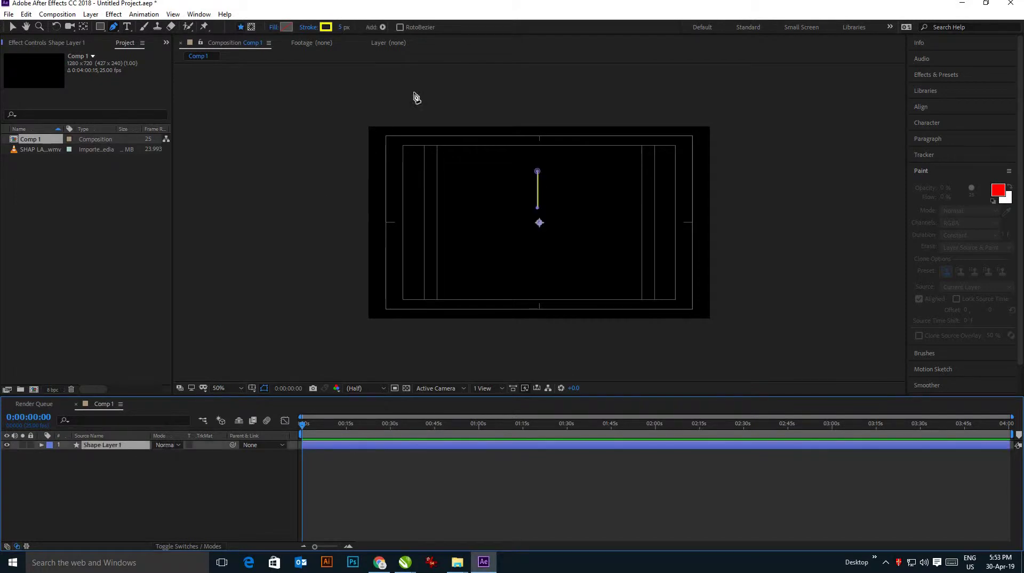
left_click(344, 29)
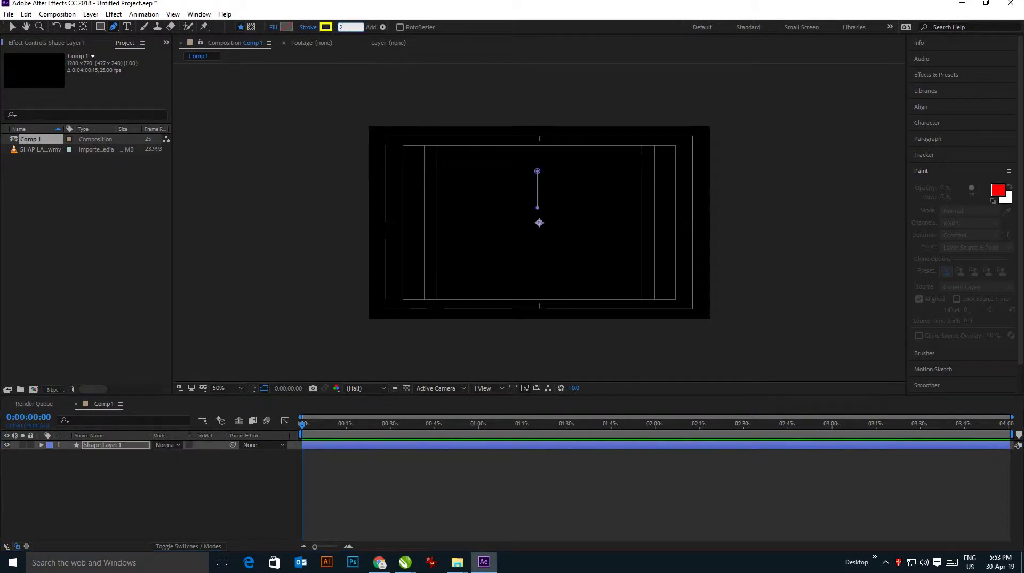
type("20")
key("Return")
left_click(156, 475)
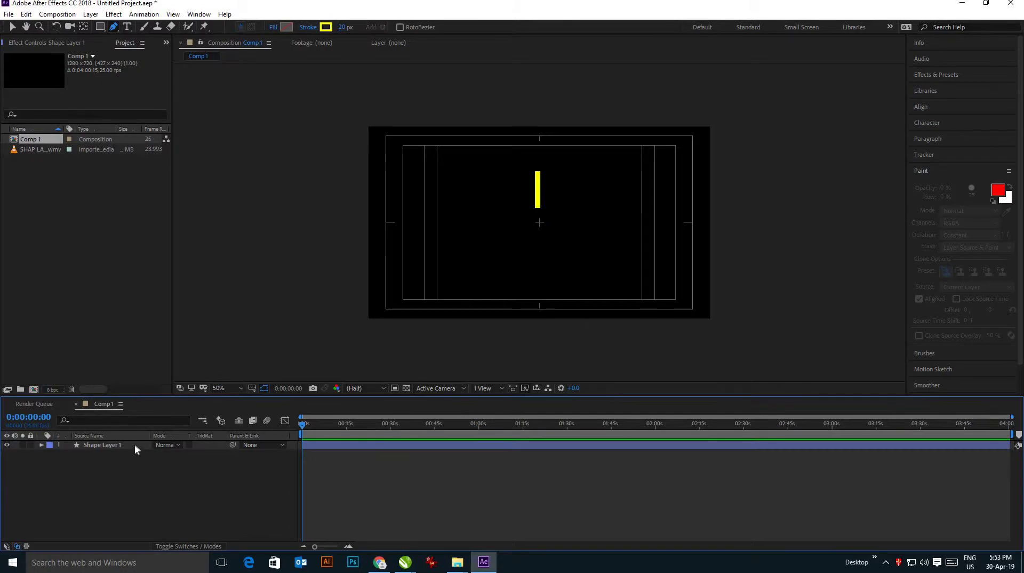
left_click(148, 445)
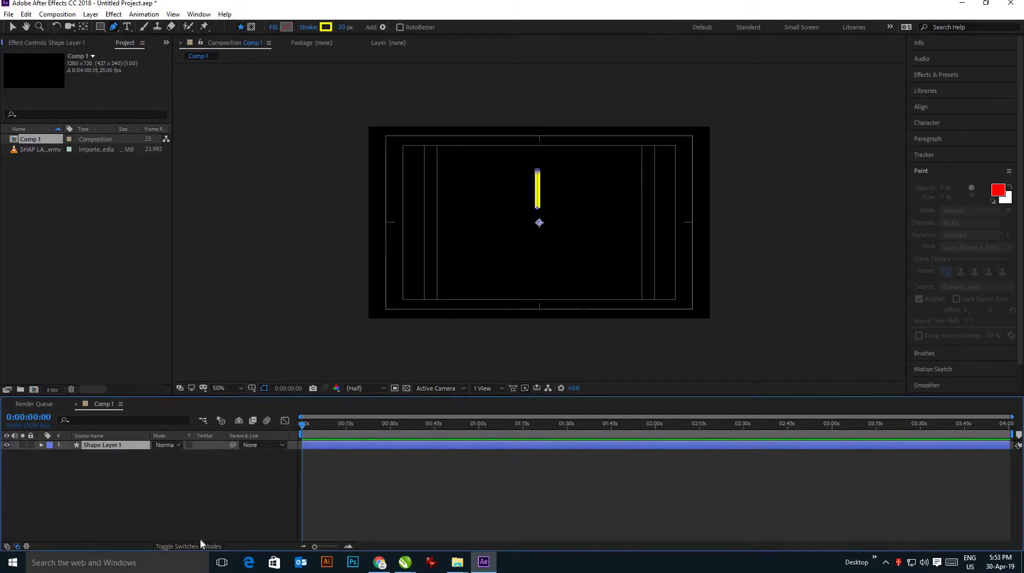
left_click(42, 445)
- Add a Repeater to Shape Layer 1 and set its transform Position to 0,0
left_click(221, 453)
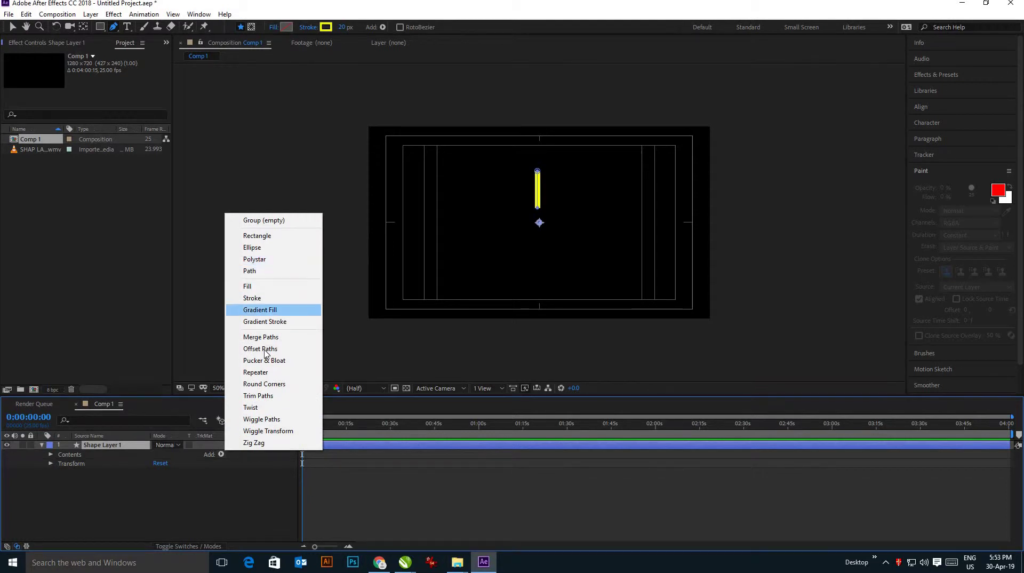
left_click(256, 372)
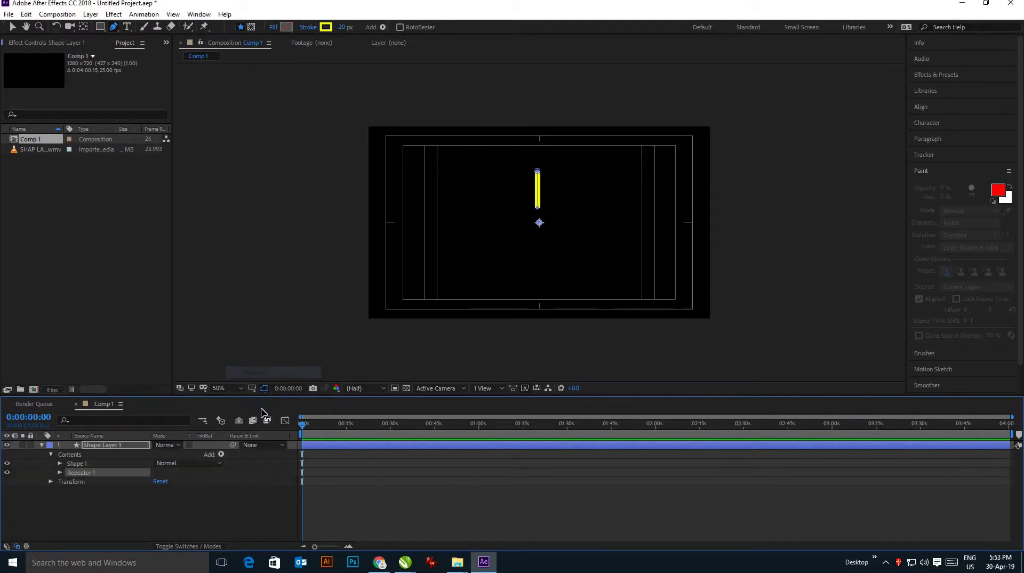
left_click(61, 472)
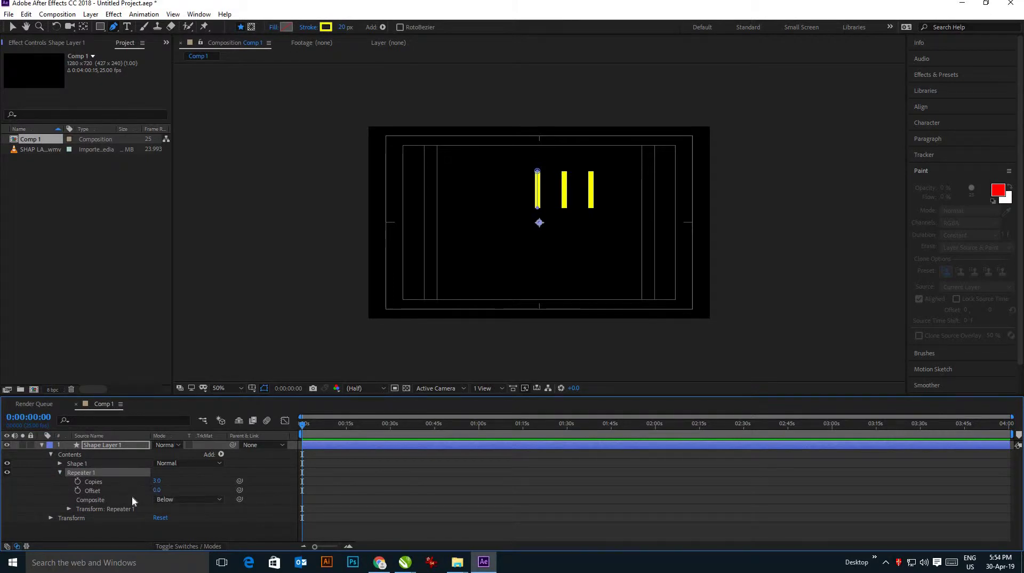
left_click(70, 509)
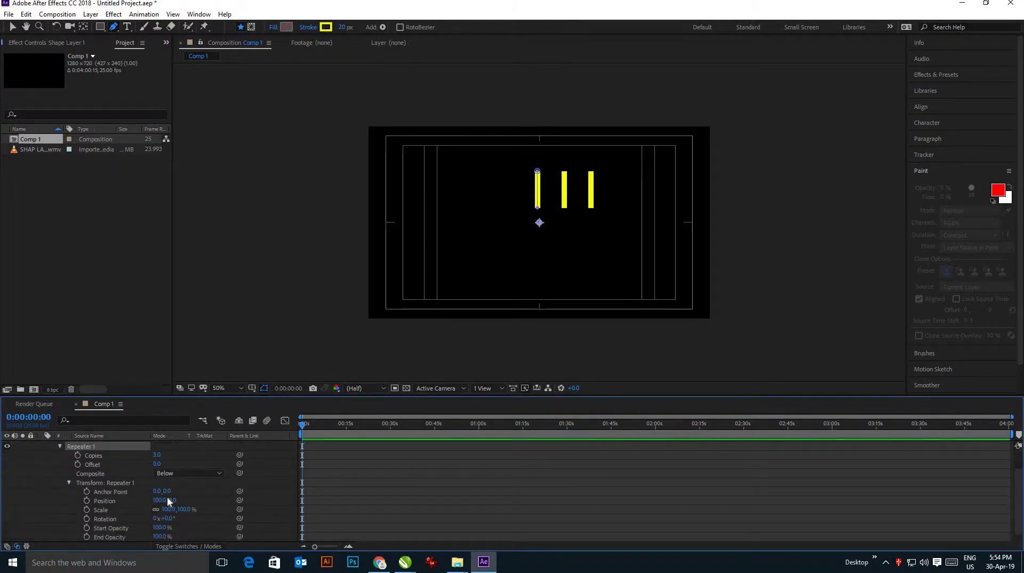
left_click(160, 498)
type("0")
key("Return")
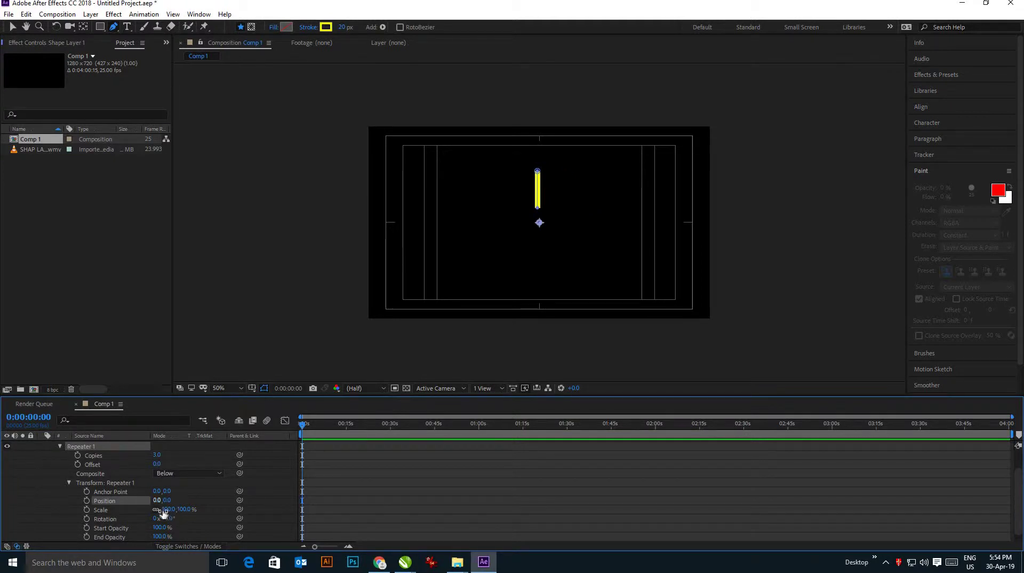
- Set the Repeater to 9 copies of the stroke
left_click_drag(169, 518, 246, 534)
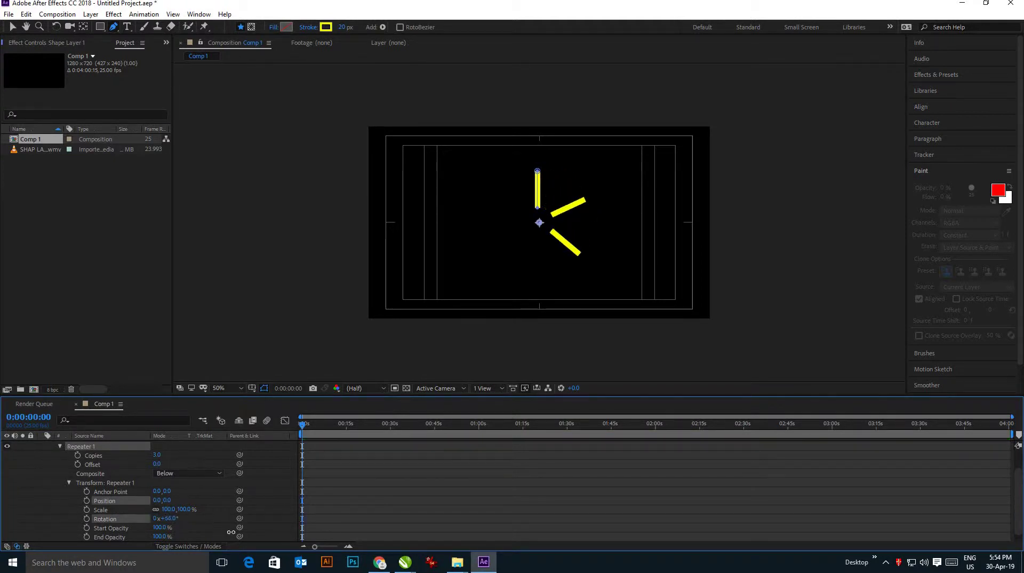
left_click(157, 454)
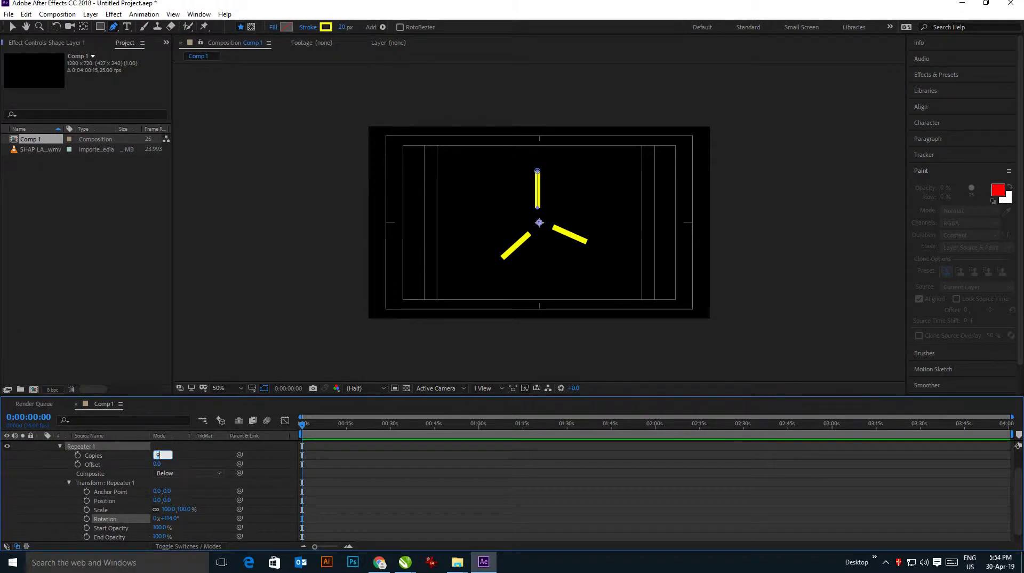
key("Return")
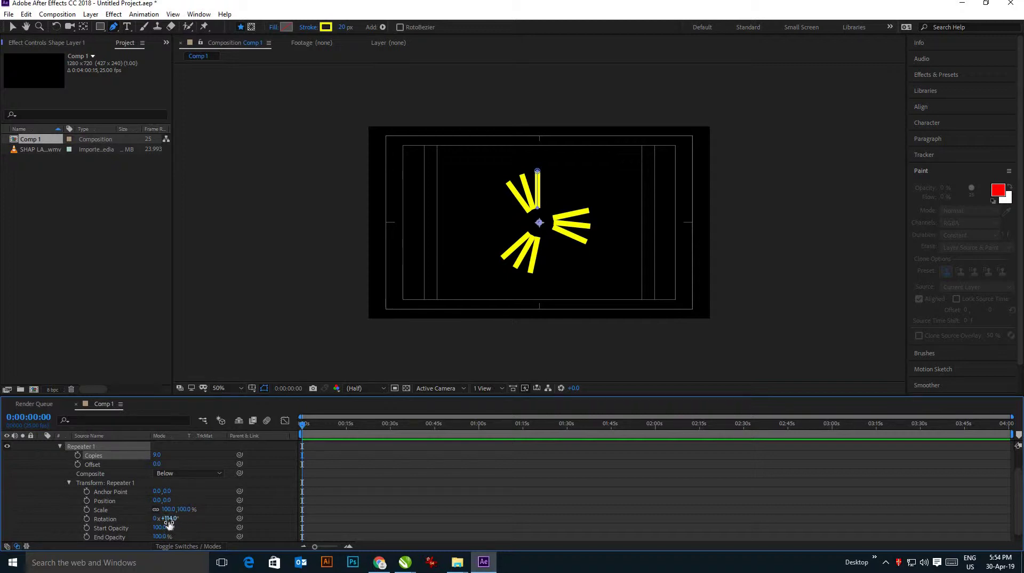
- Set the repeater rotation to 40° per copy so the bars form an even circle
left_click(170, 518)
type("0")
key("Return")
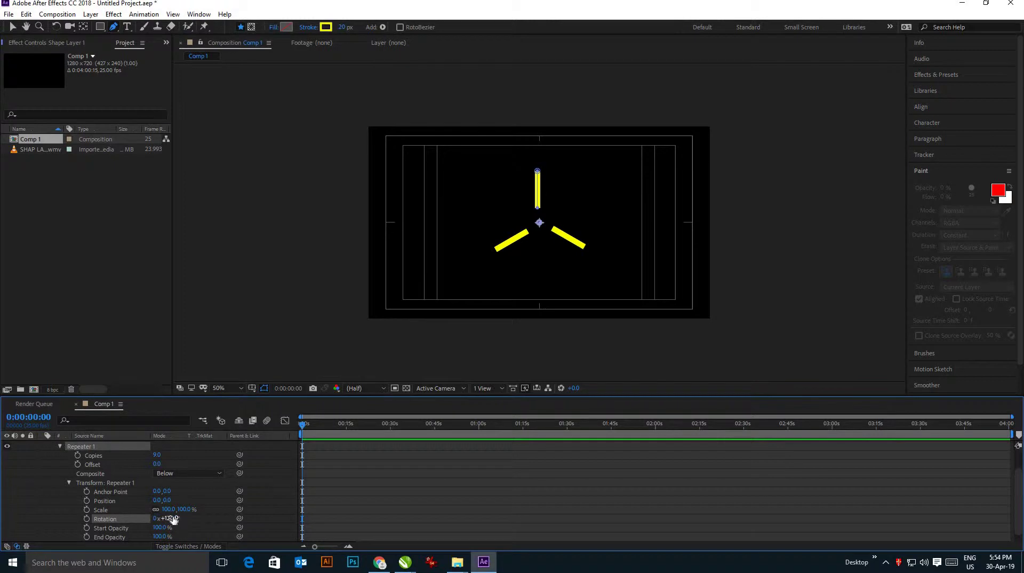
left_click_drag(173, 518, 187, 525)
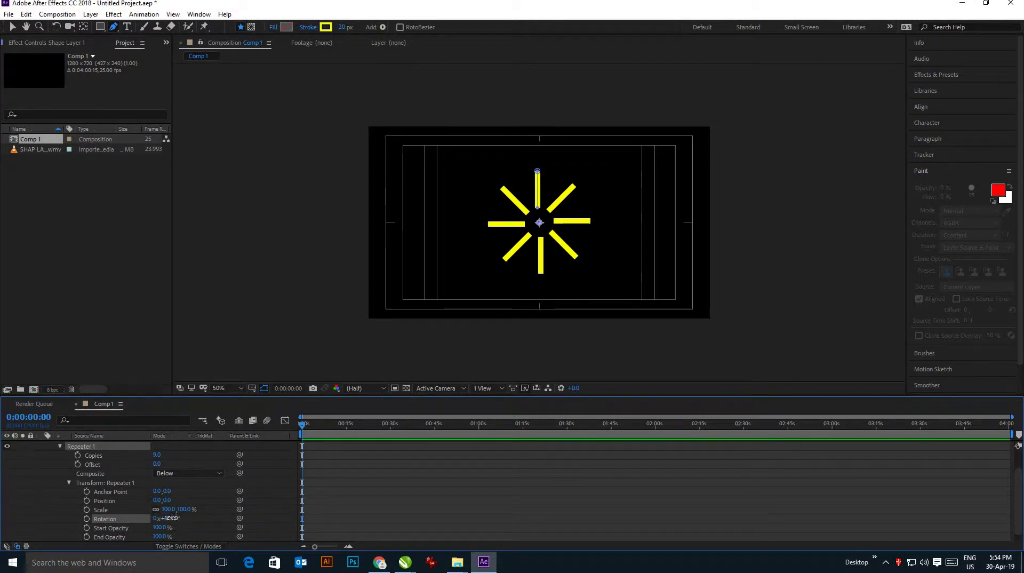
left_click(168, 518)
type("140")
key("Return")
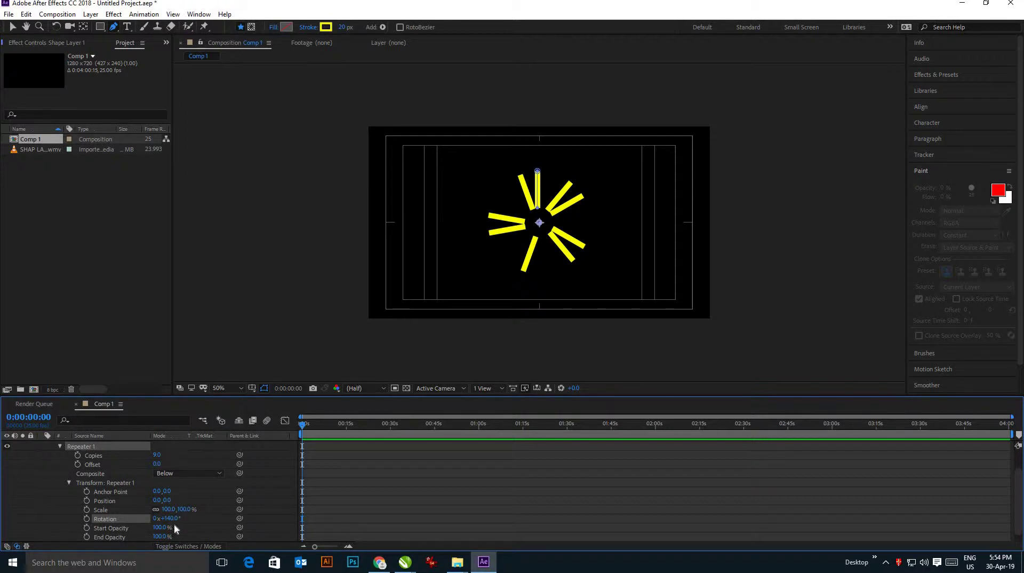
type("40")
key("Return")
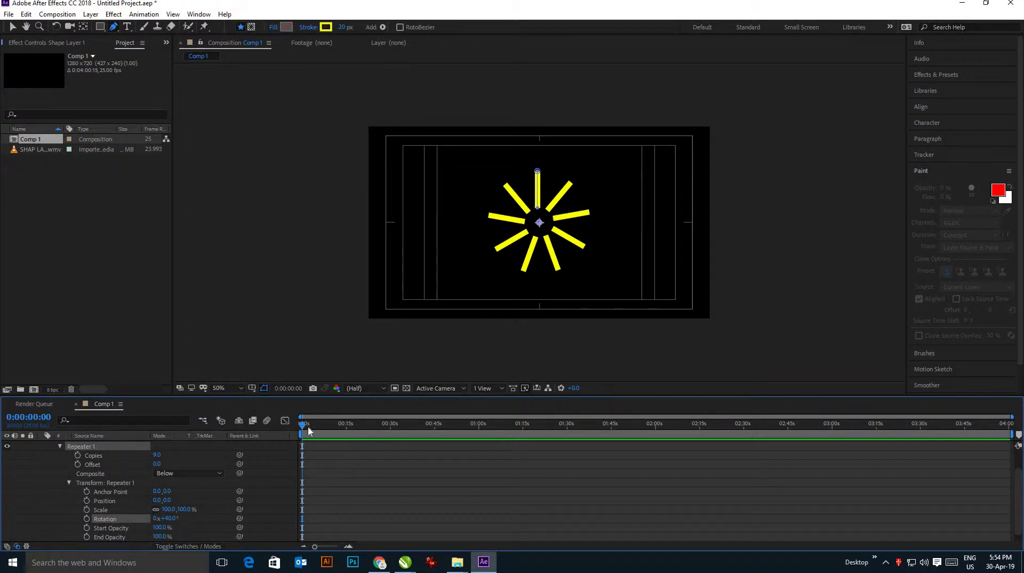
left_click_drag(308, 426, 270, 427)
- Keyframe Shape Layer 1's Scale at 0% at 0:00
left_click(105, 447)
key("s")
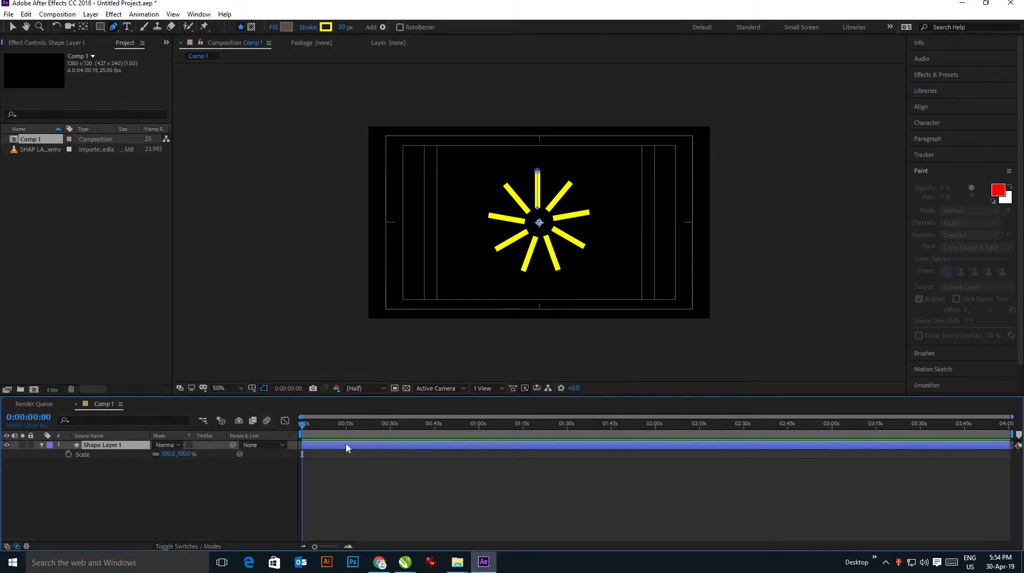
left_click(68, 454)
left_click(167, 454)
type("00")
key("Return")
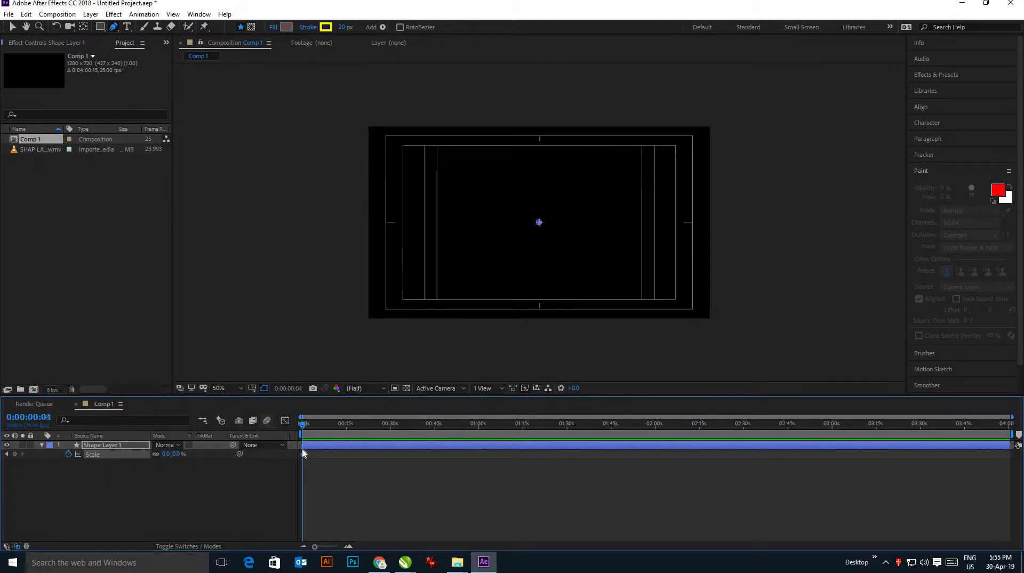
- Trim the comp to the work area and keyframe Scale at 100% at frame 10
left_click(324, 424)
right_click(321, 427)
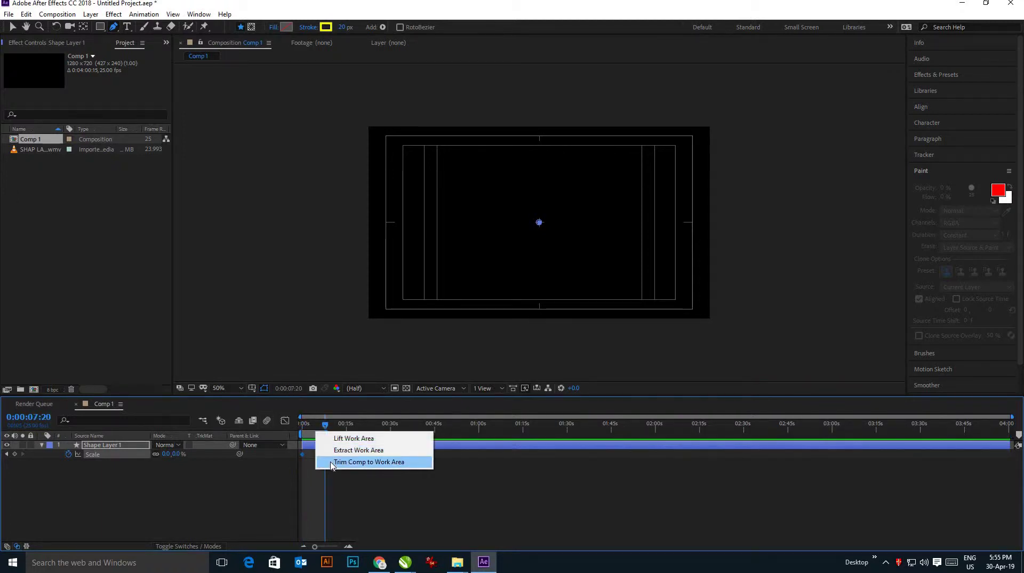
left_click(352, 462)
left_click_drag(337, 427, 477, 441)
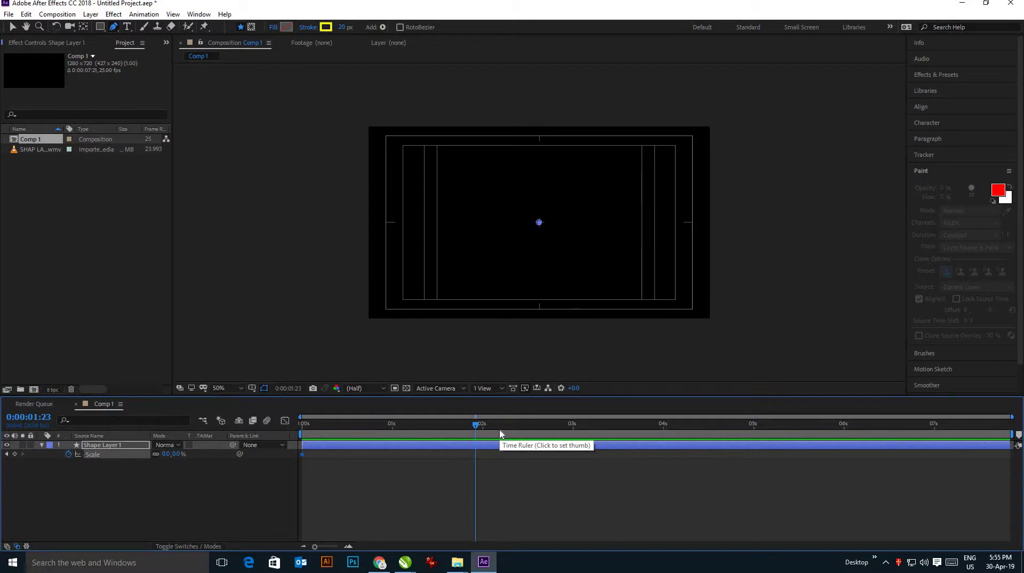
left_click_drag(478, 431, 447, 437)
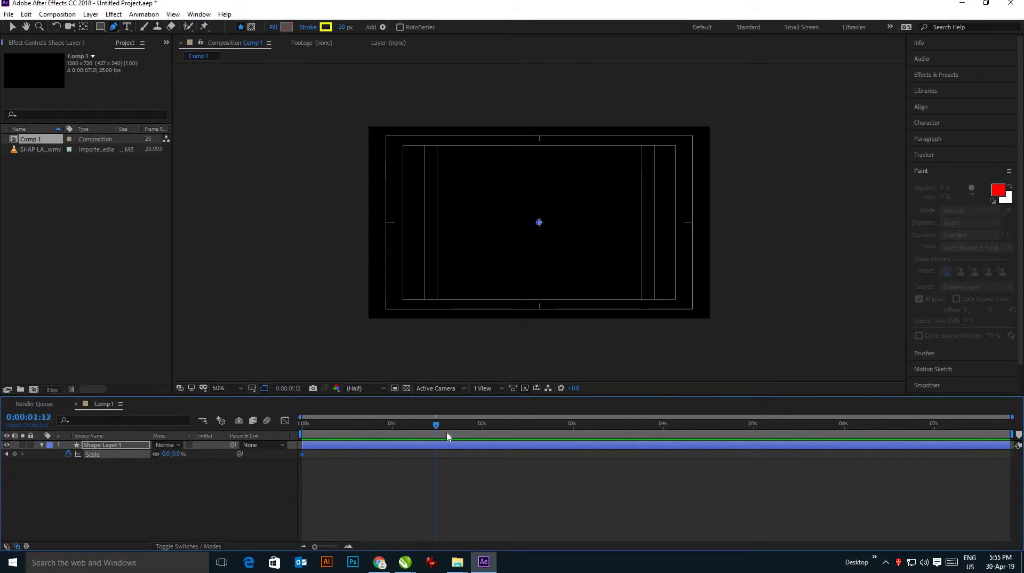
mouse_move(436, 426)
left_mouse_down()
mouse_move(447, 424)
mouse_move(361, 435)
left_mouse_up()
left_click_drag(361, 435, 338, 435)
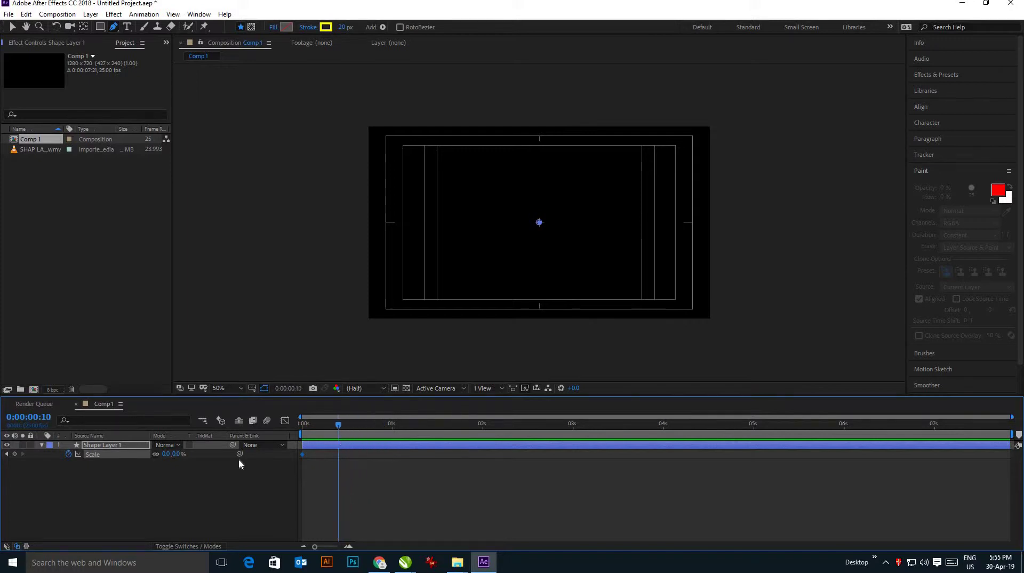
left_click(165, 454)
type("0")
key("Return")
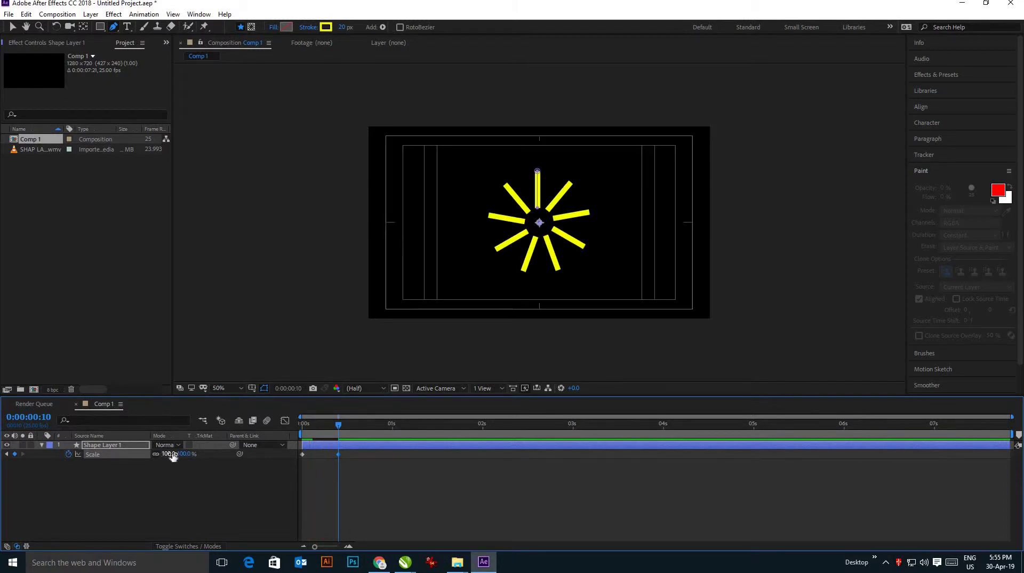
- End the work area at 2 seconds, trim the comp, and slide the 100% keyframe to frame 8
left_click_drag(462, 428, 480, 430)
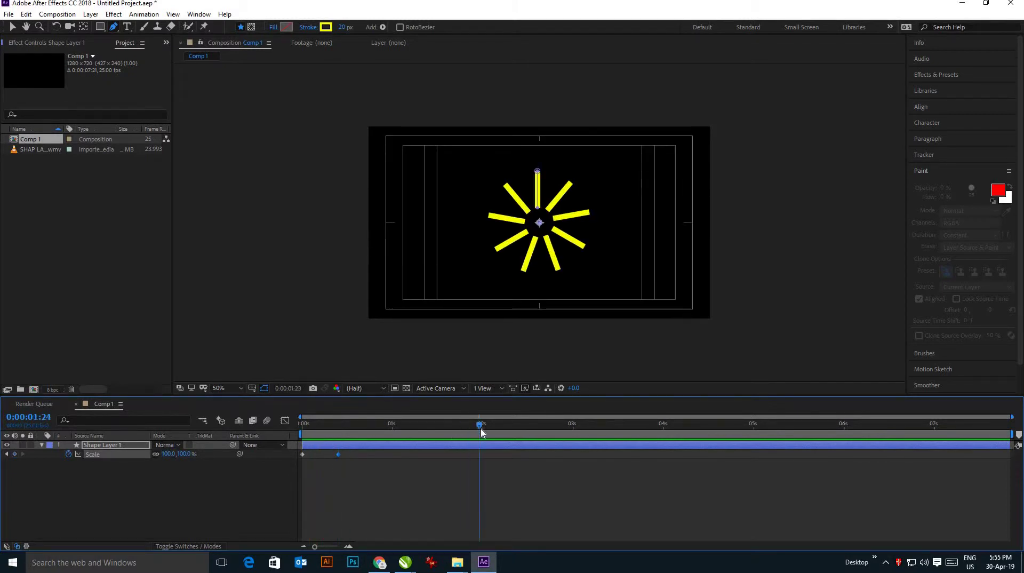
key("n")
right_click(462, 435)
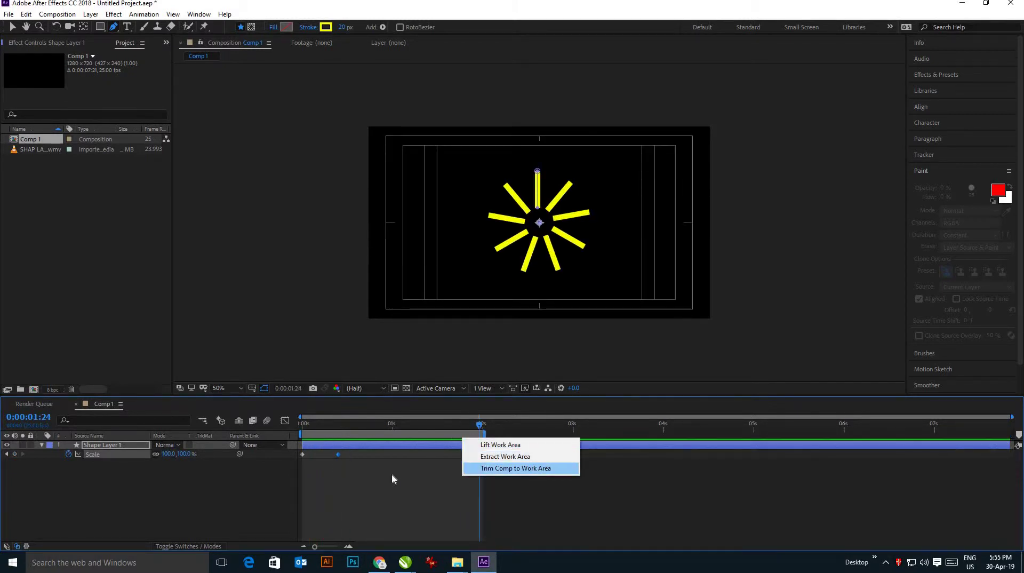
left_click(486, 469)
left_click(445, 426)
left_click_drag(444, 455, 415, 455)
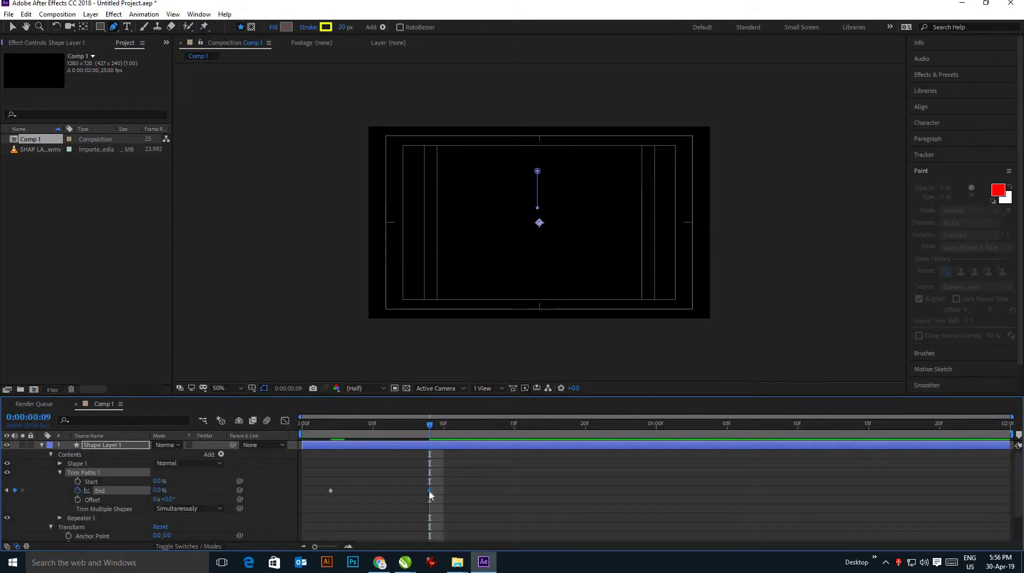
- Apply an ease-out to the Trim Paths End keyframe and preview the result
right_click(430, 495)
mouse_move(487, 485)
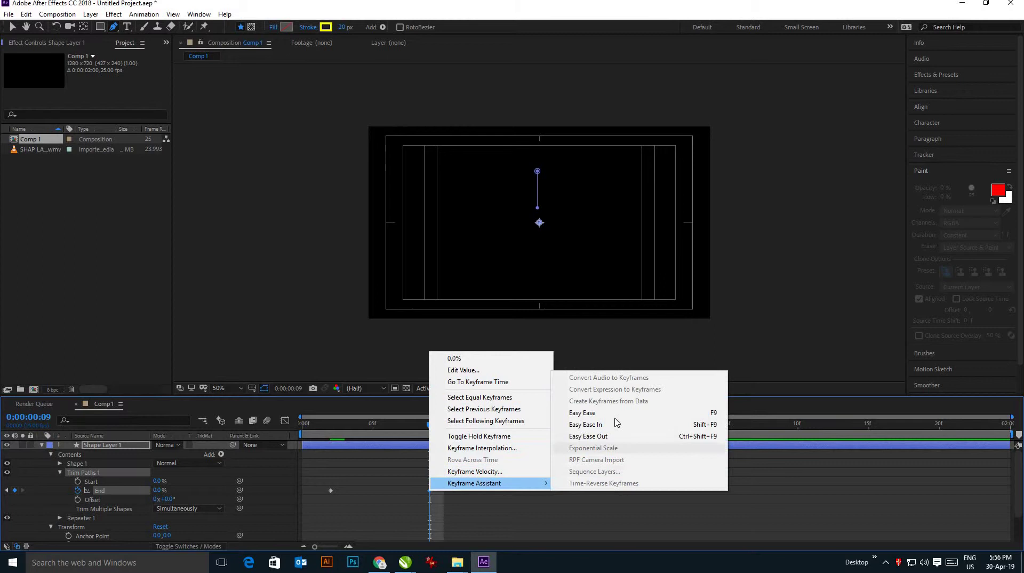
left_click(598, 441)
key("space")
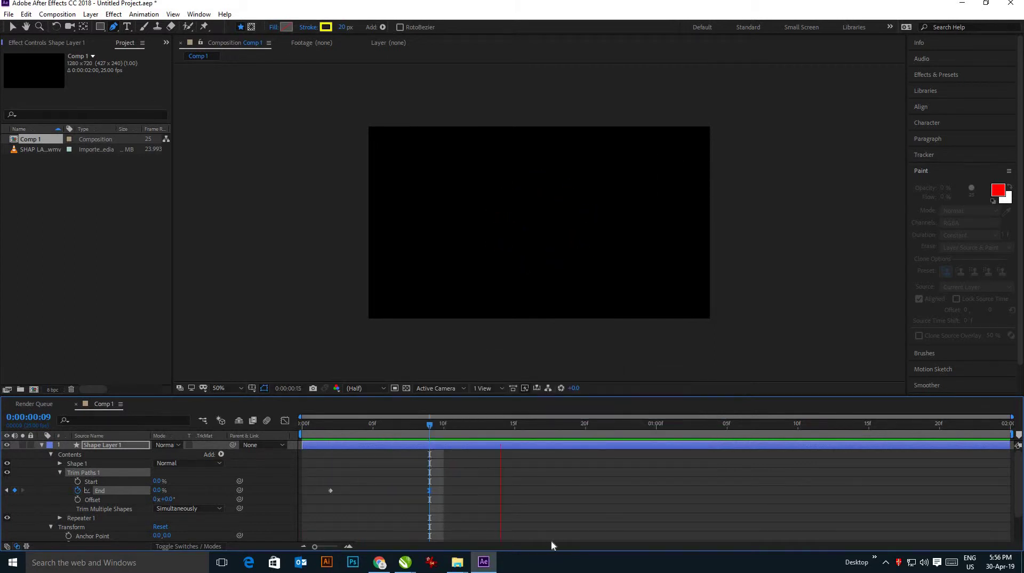
key("space")
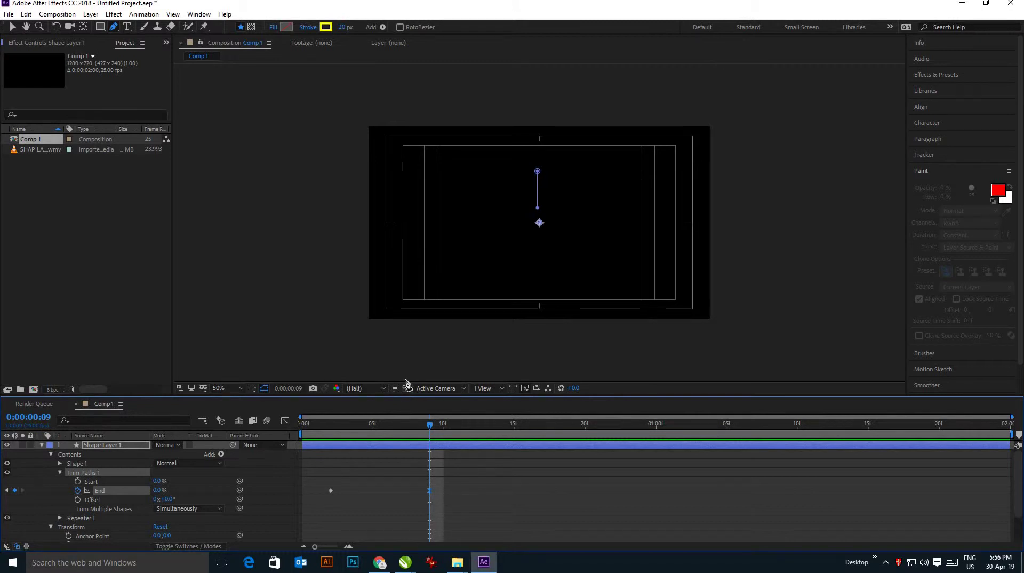
- Enlarge the timeline panel and preview the burst from frame 14
left_click_drag(403, 401, 410, 332)
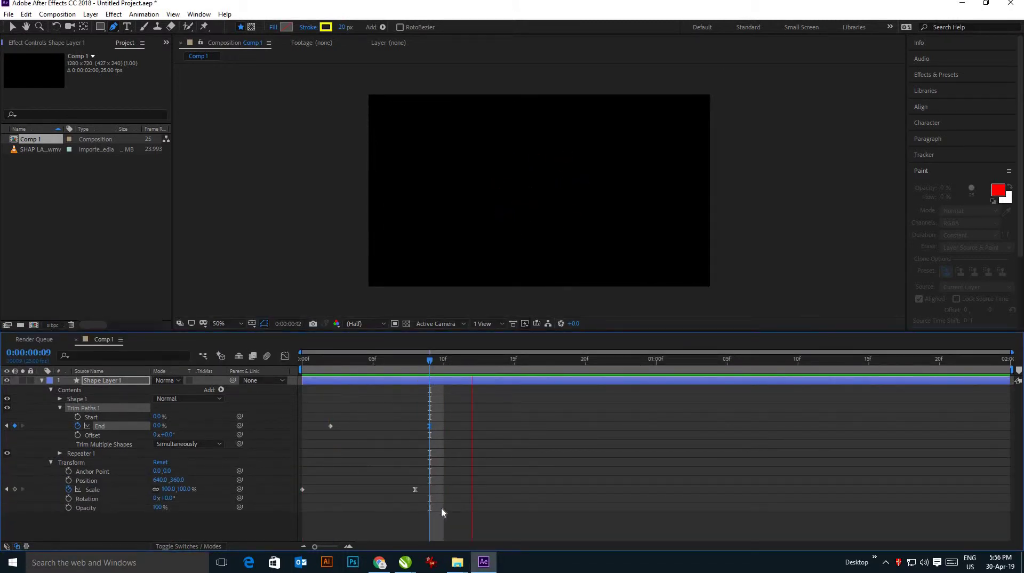
left_click(494, 363)
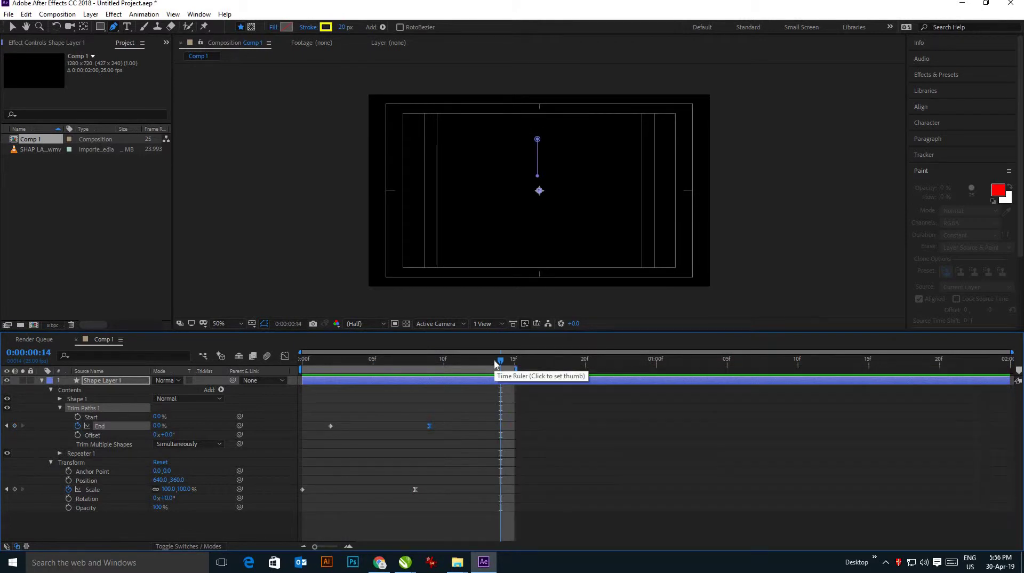
key("space")
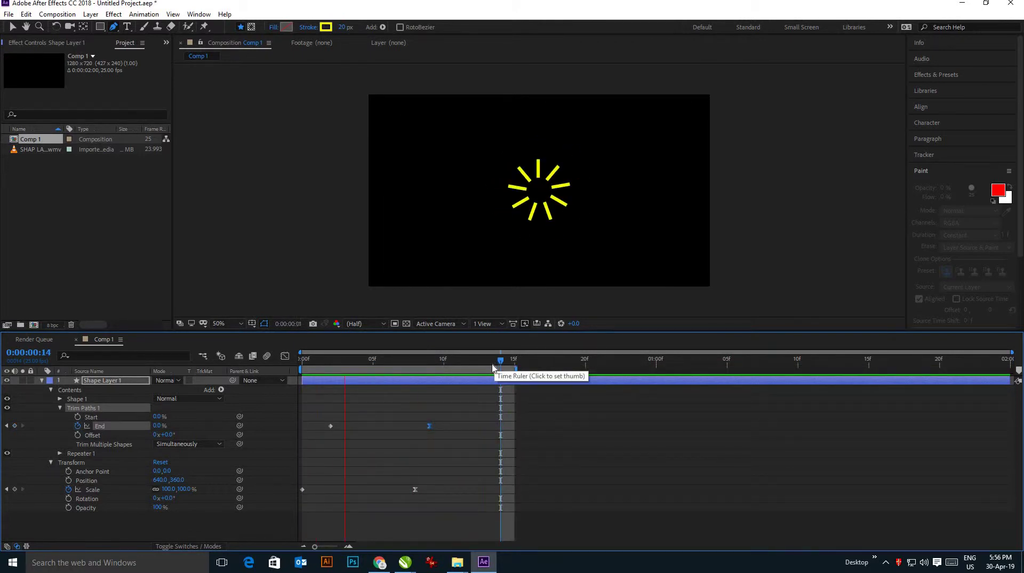
key("space")
key("space")
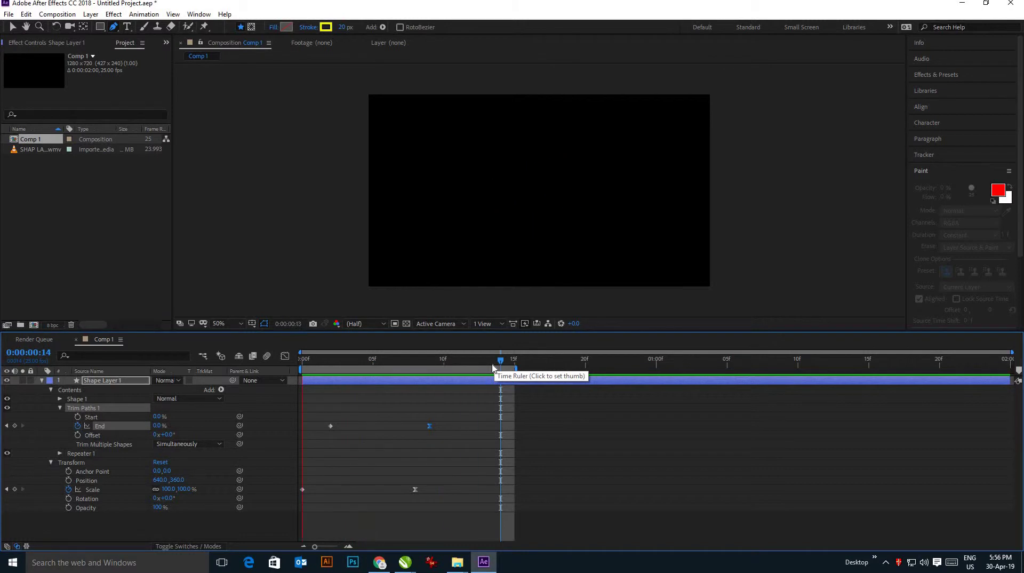
key("space")
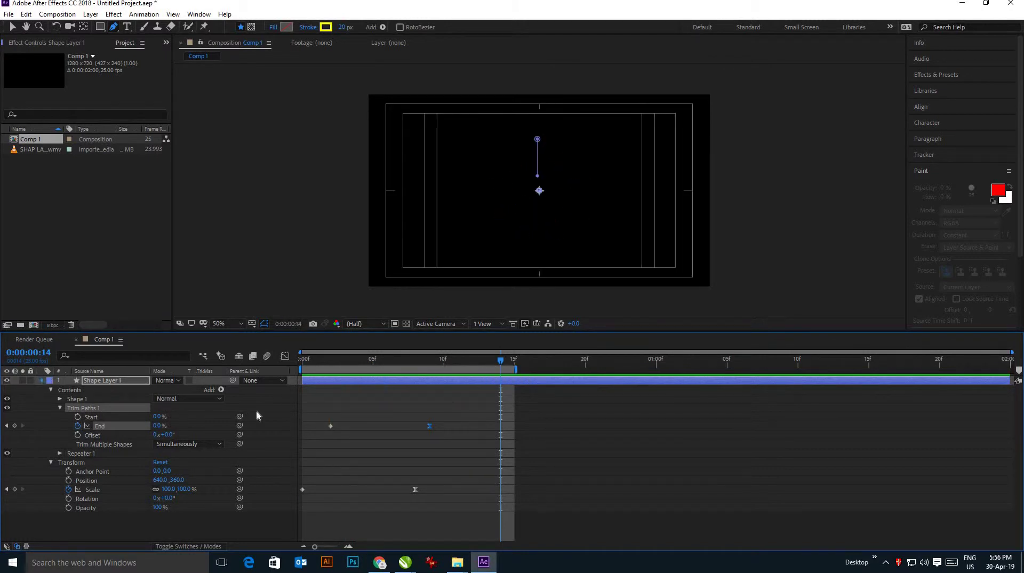
key("u")
- Show only the keyframed End and Scale properties, scrub and preview, ending at frame 4
mouse_move(322, 358)
left_mouse_down()
mouse_move(444, 372)
mouse_move(387, 380)
left_mouse_up()
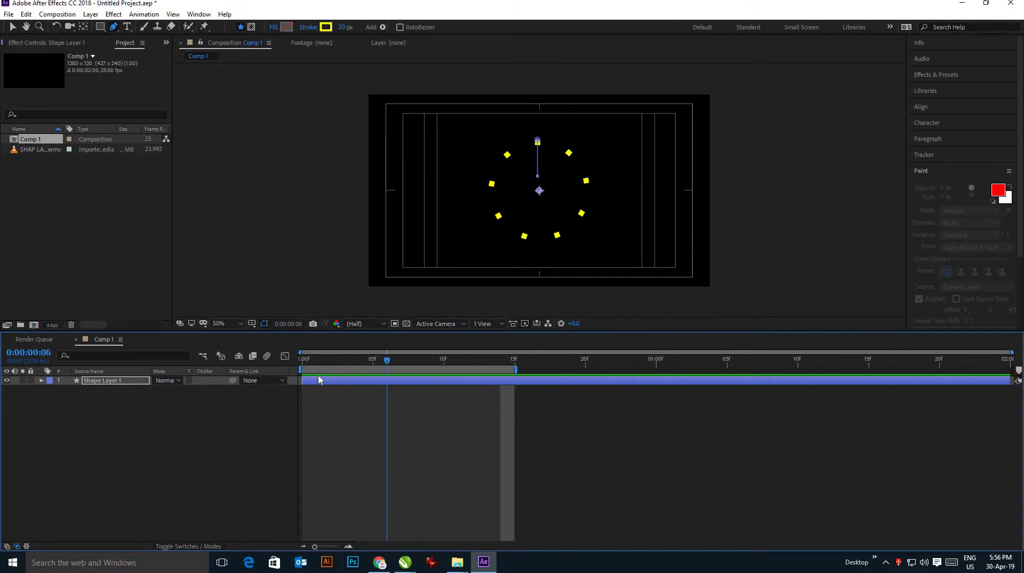
left_click_drag(319, 379, 449, 384)
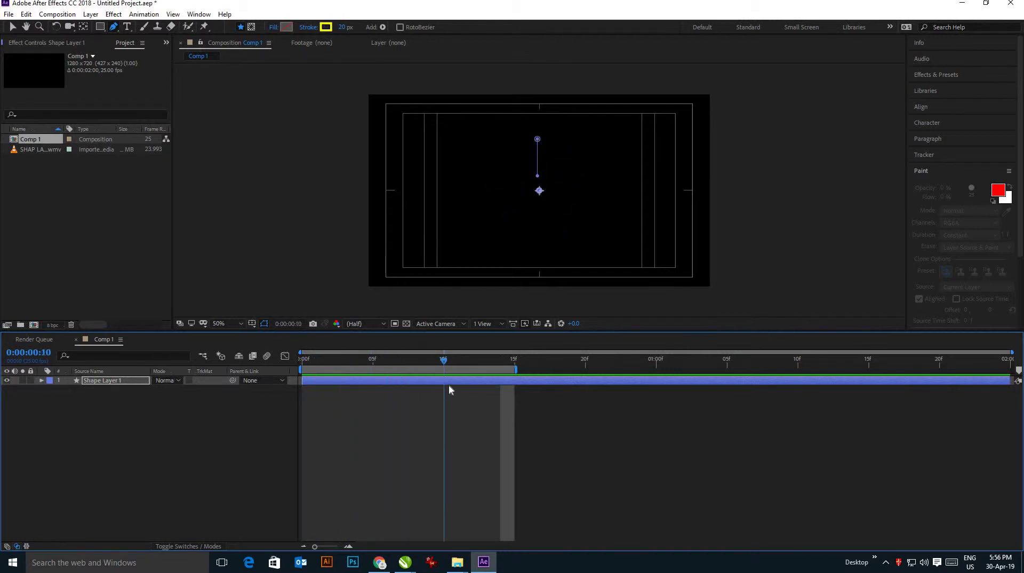
left_click(330, 437)
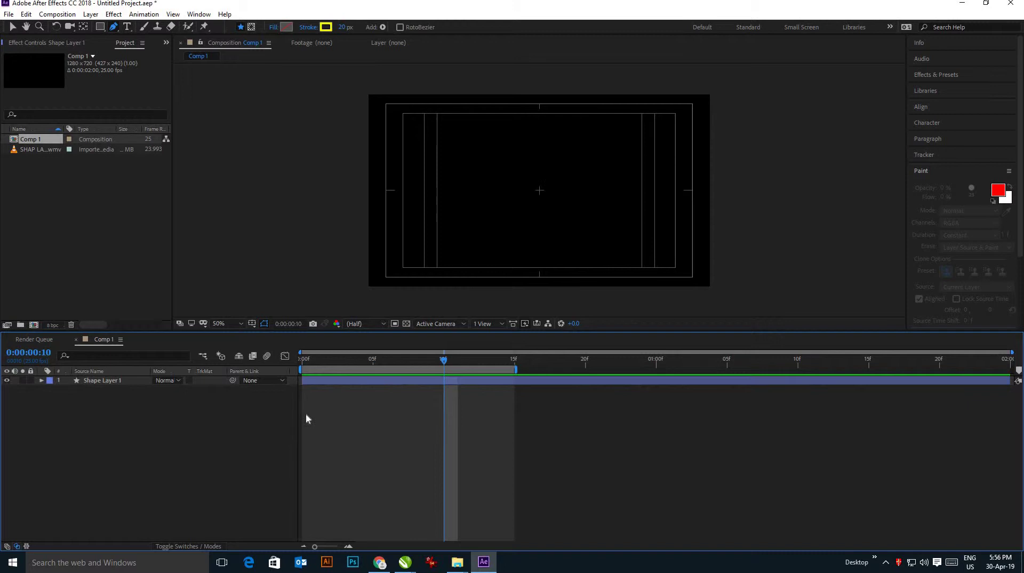
left_click(344, 379)
key("u")
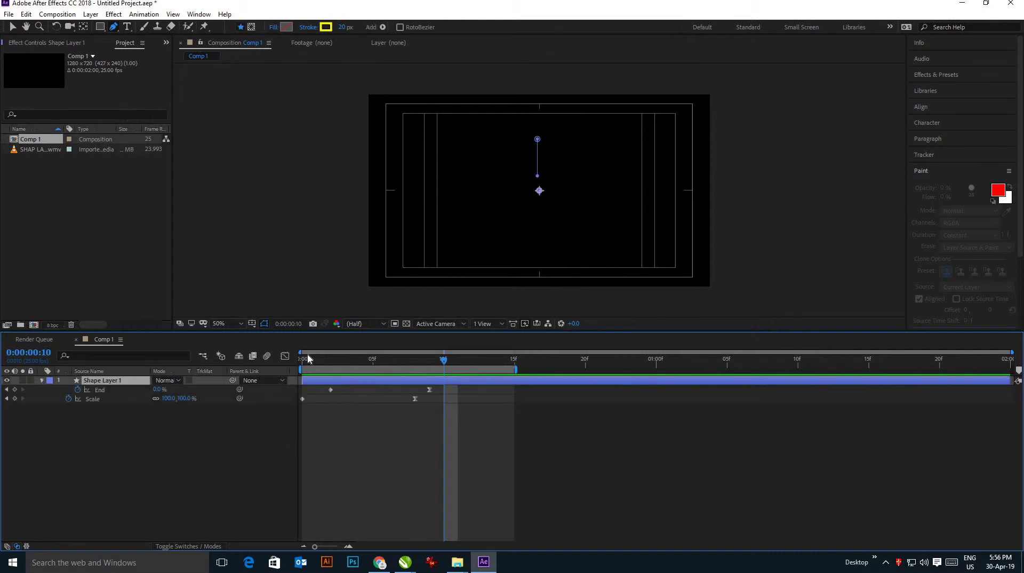
left_click_drag(308, 358, 430, 361)
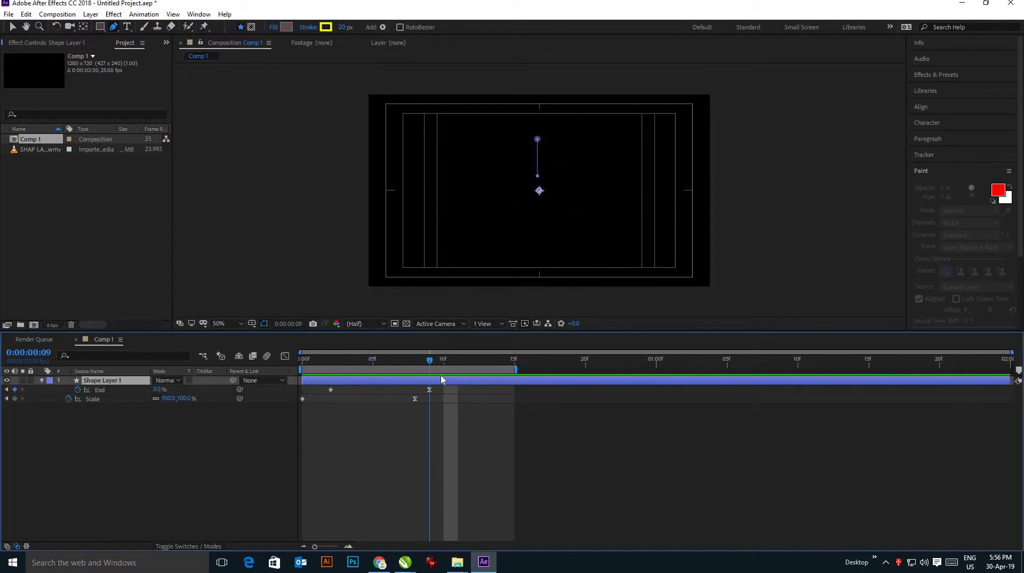
key("Page_Down")
key("space")
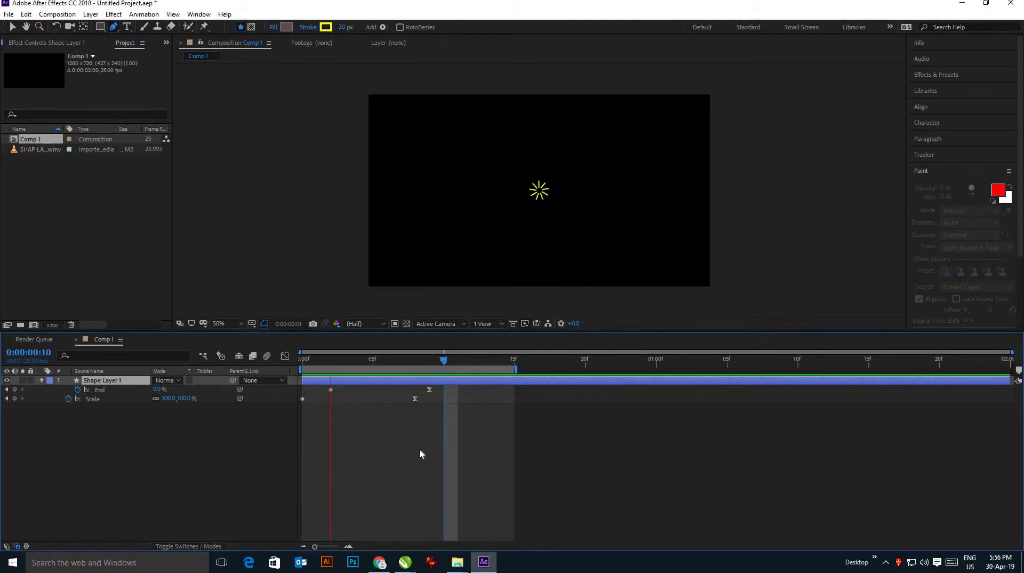
key("space")
key("space")
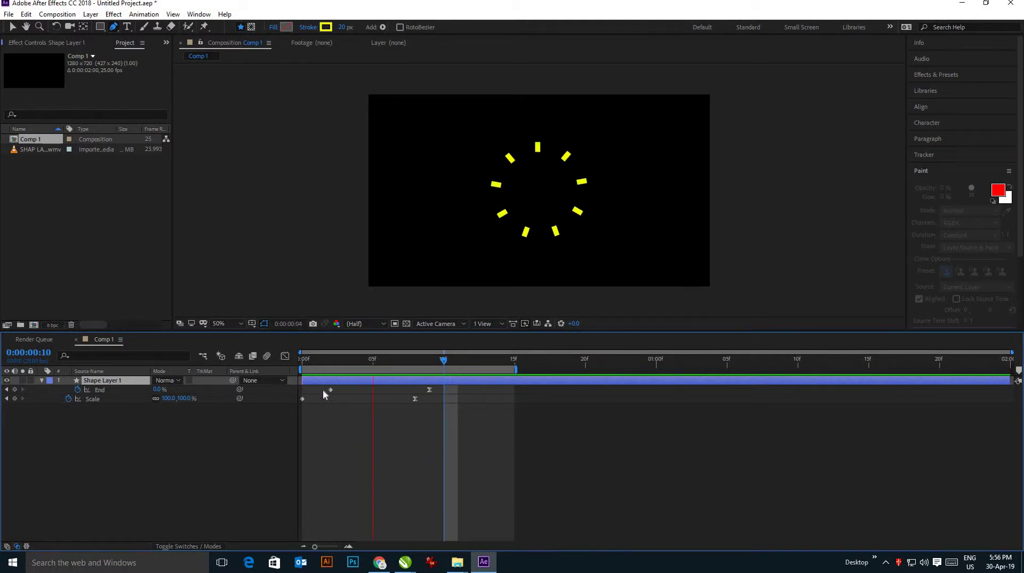
key("space")
left_click_drag(315, 357, 358, 359)
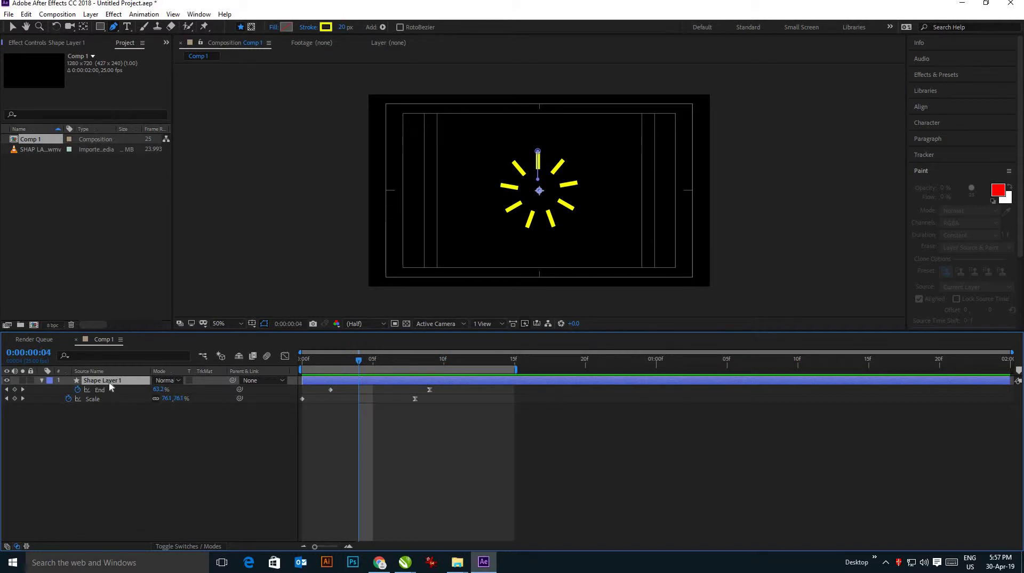
- Duplicate the burst layer and set the copy's stroke width to 3 px
key("ctrl+d")
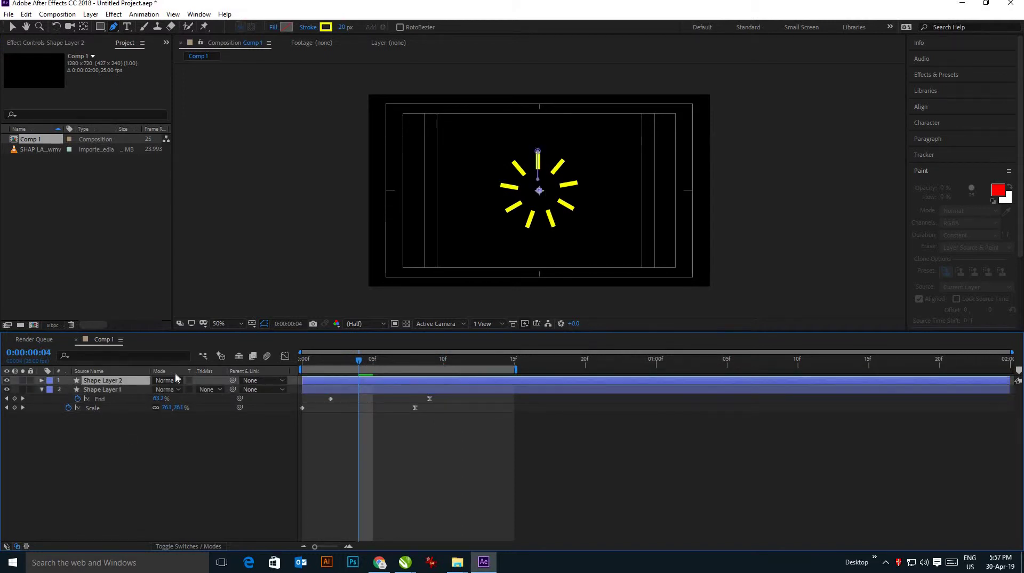
left_click(346, 26)
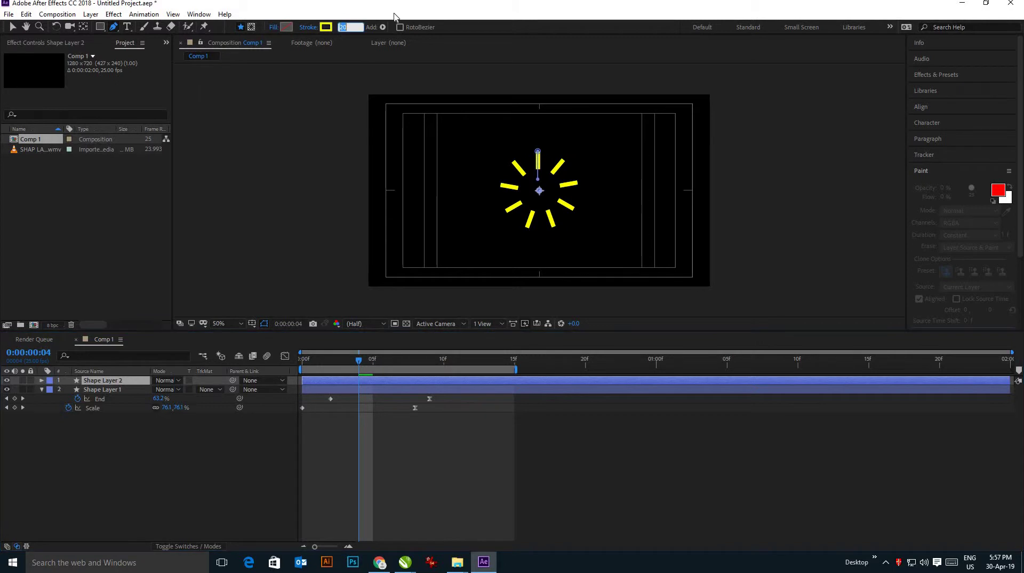
type("3")
key("Return")
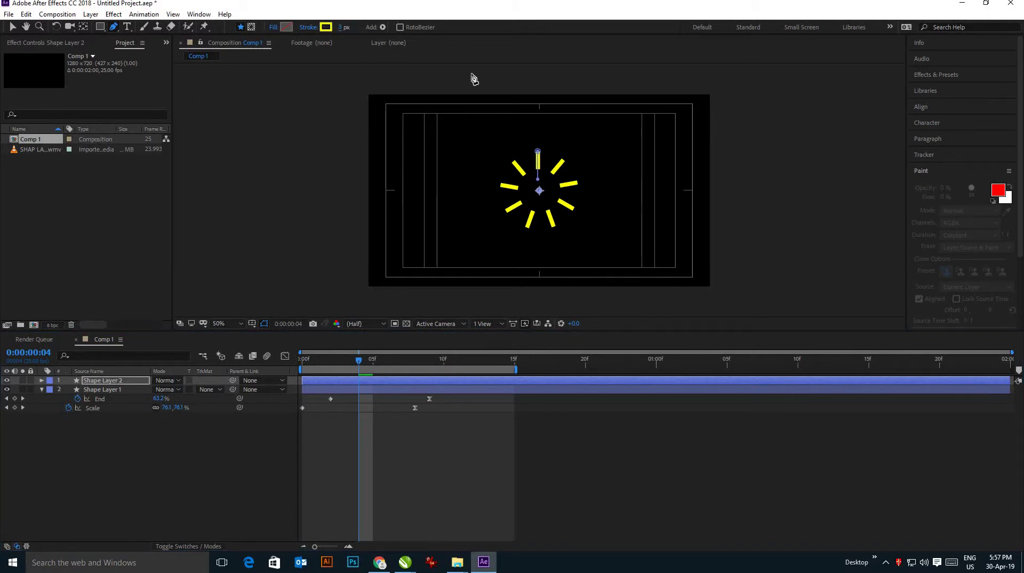
- Change Shape Layer 2's stroke colour to magenta
left_click(326, 27)
left_click(160, 43)
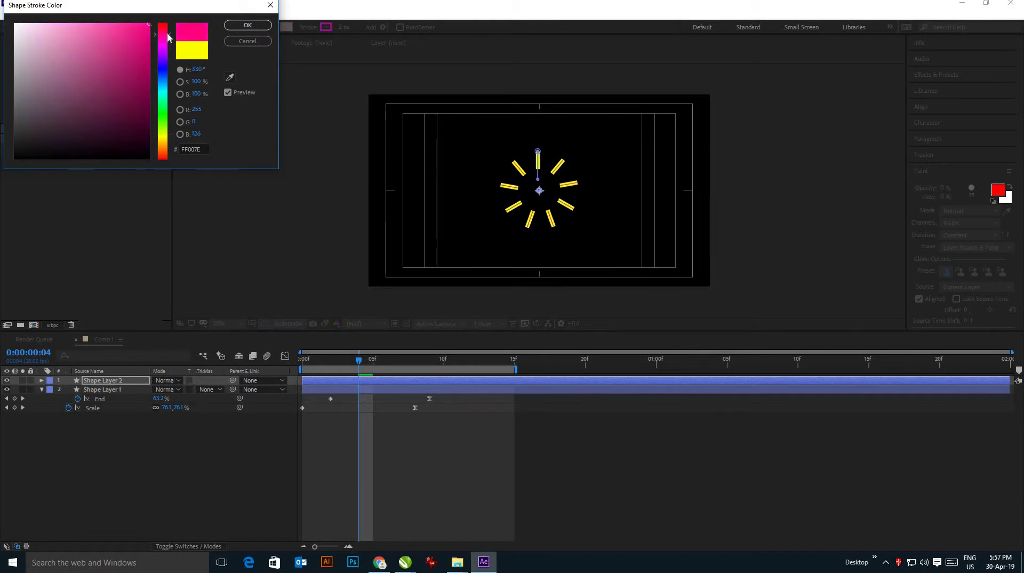
left_click(248, 25)
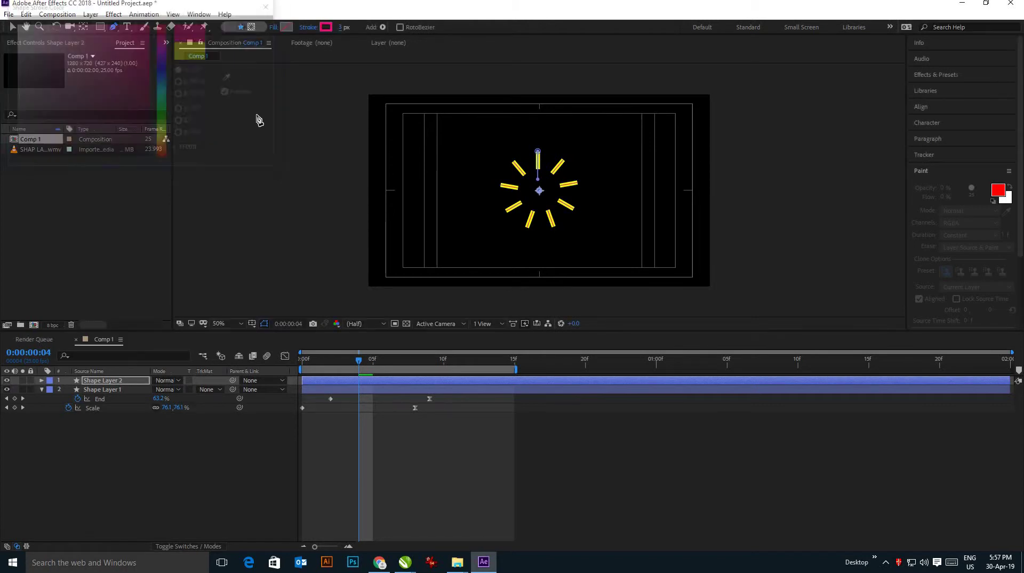
left_click(115, 382)
- Rotate Shape Layer 2 by 19°
key("r")
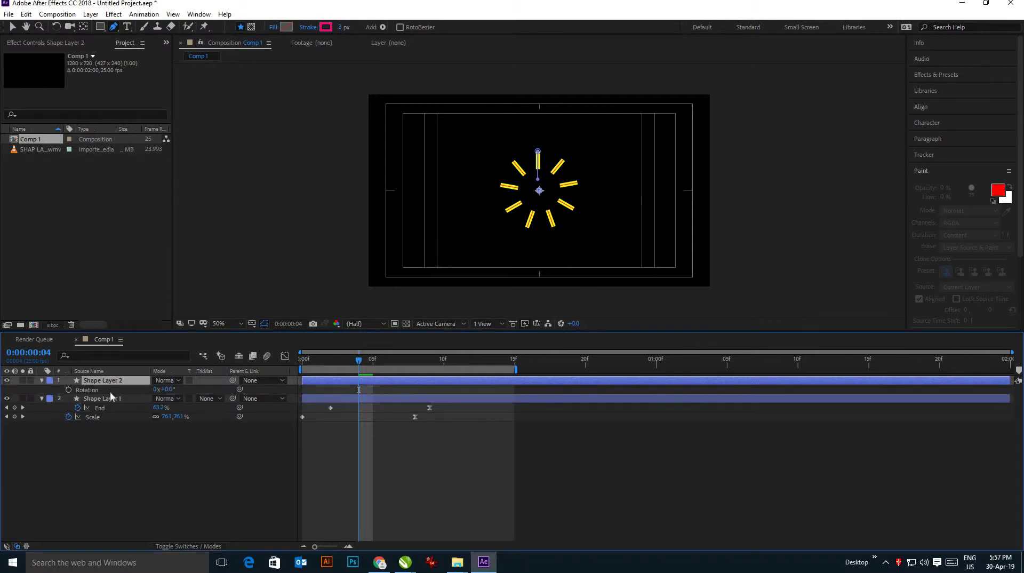
left_click_drag(170, 389, 138, 417)
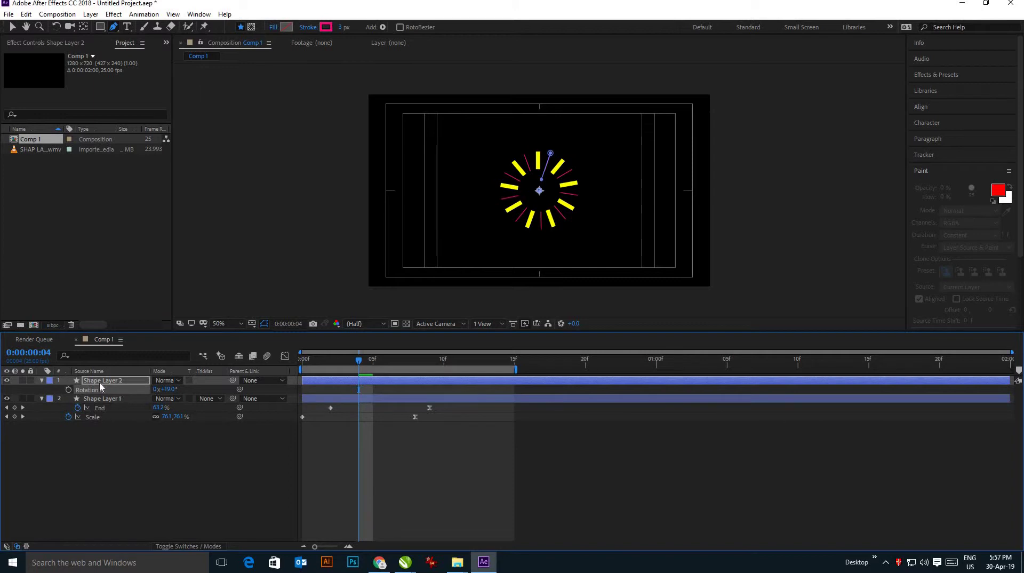
key("u")
key("u")
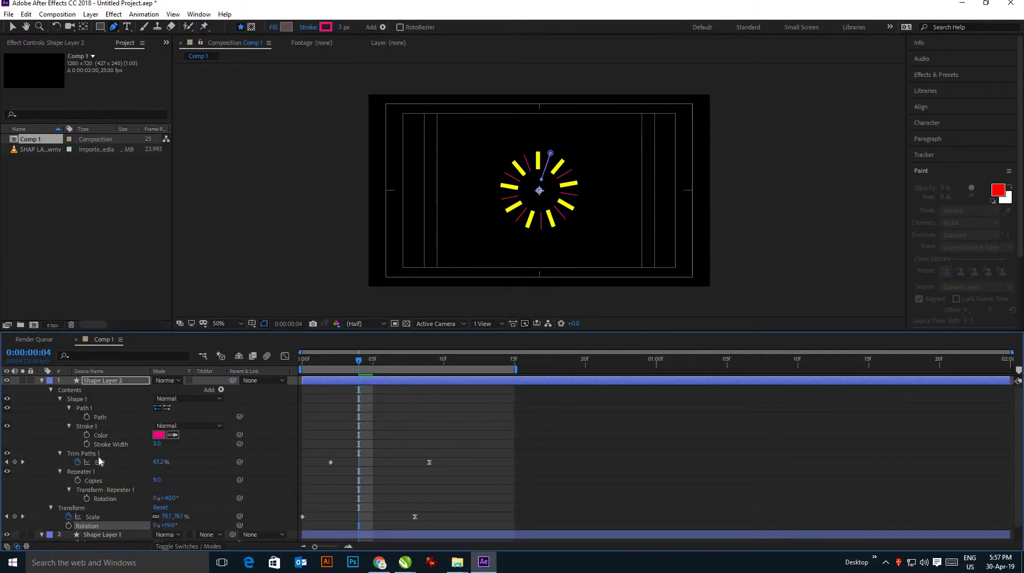
- Set Shape Layer 2's Repeater to 3 copies with 120° rotation
left_click(158, 481)
type("3")
key("Return")
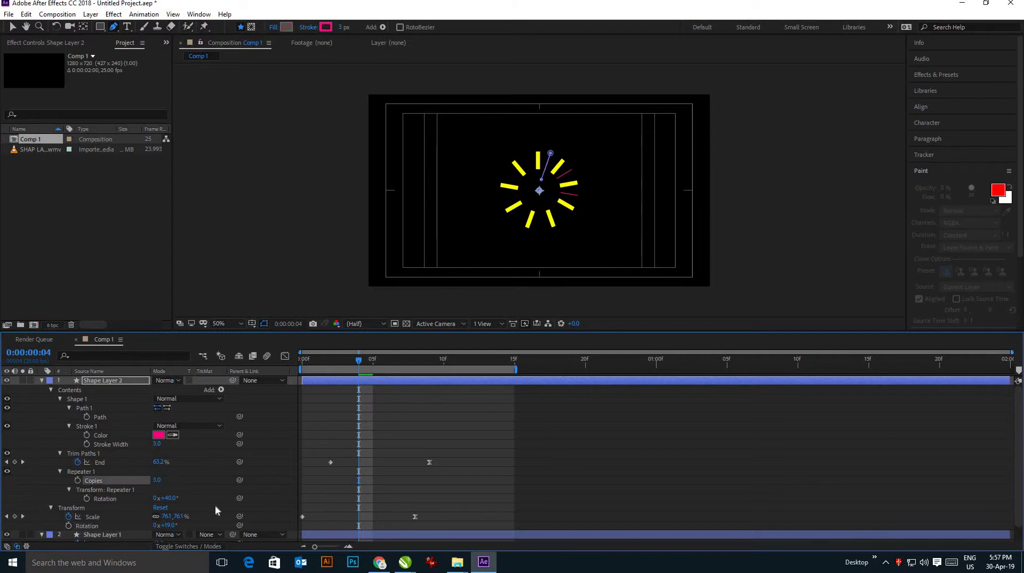
scroll(215, 505, "down", 1)
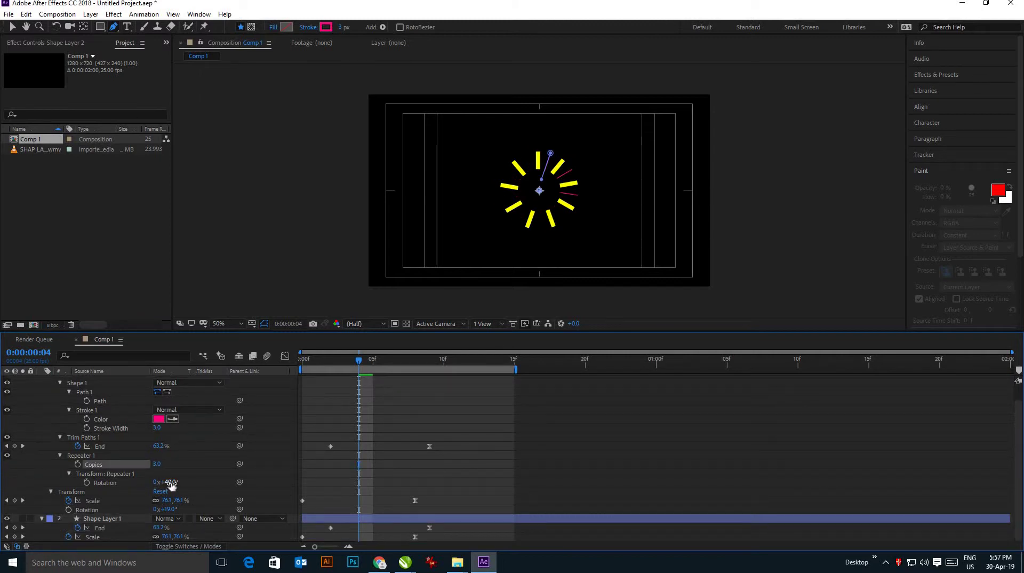
left_click(171, 483)
type("20")
key("Return")
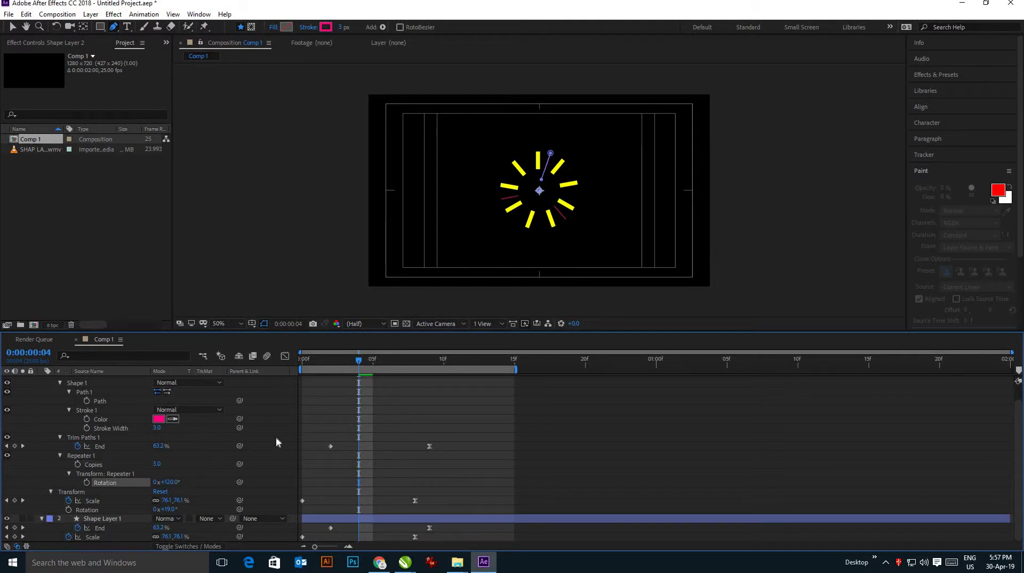
- Collapse Shape Layer 2 to show only its animated Scale property
scroll(107, 402, "up", 5)
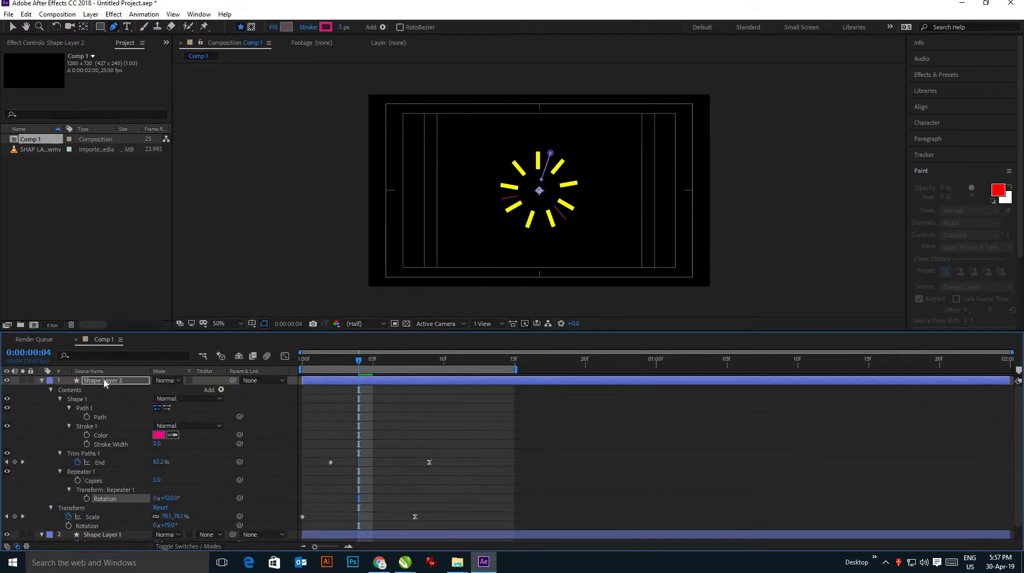
left_click(105, 381)
key("u")
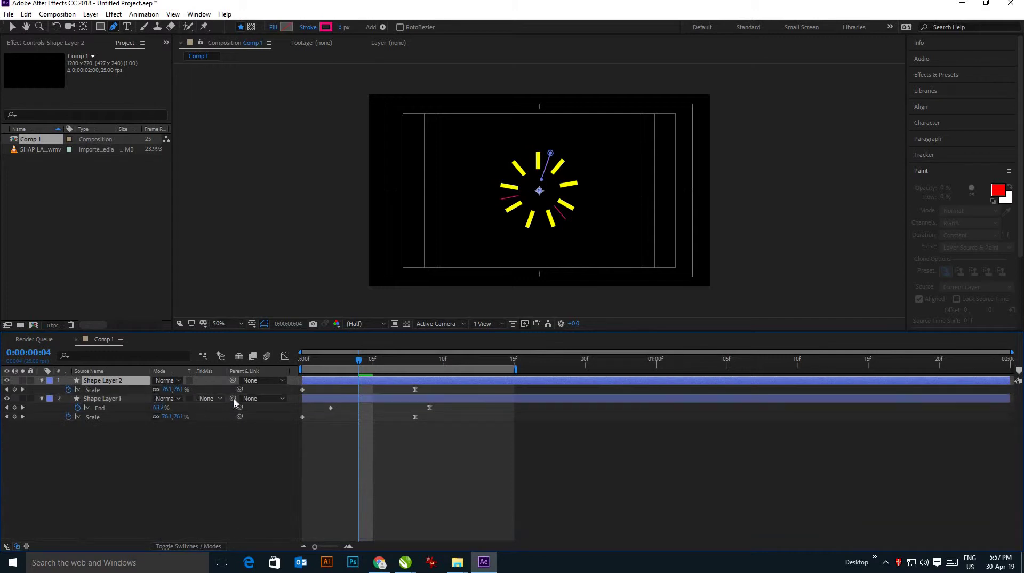
- At frame 8, scale Shape Layer 2's pink rays up to 142% and preview
left_click_drag(407, 359, 415, 358)
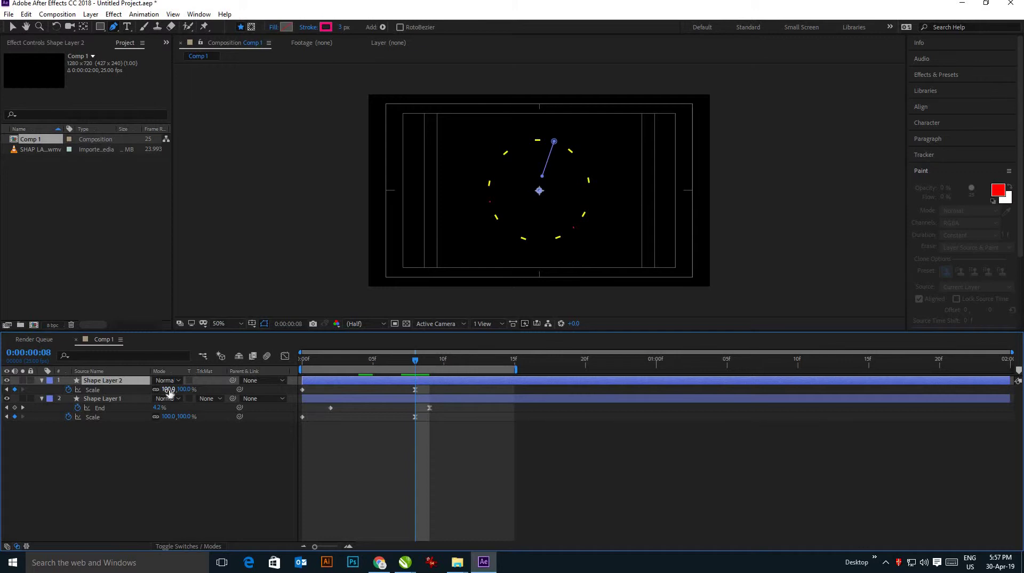
left_click_drag(168, 389, 187, 393)
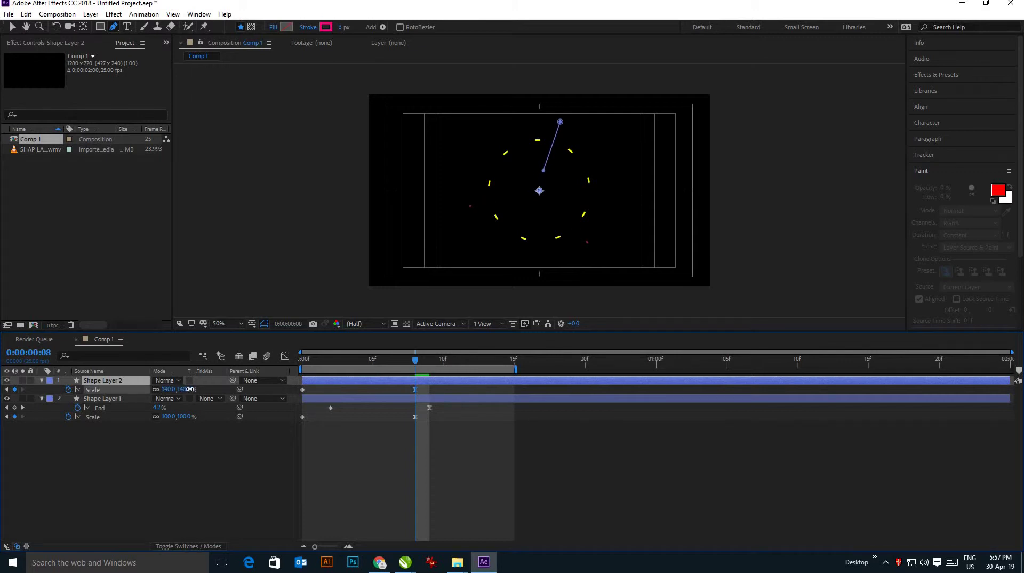
key("space")
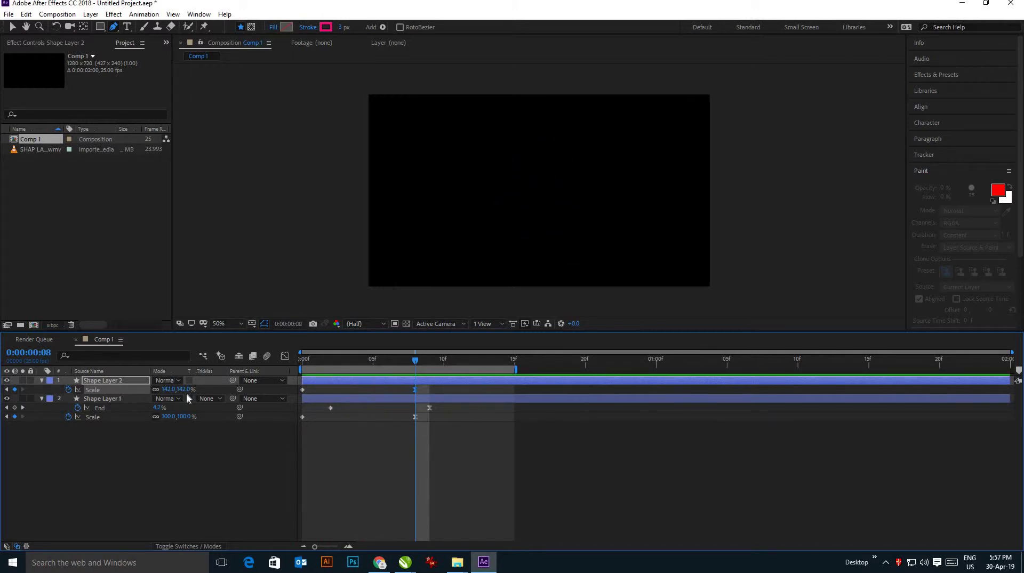
key("space")
- Delay Shape Layer 2's bar by one frame and preview again
left_click(374, 384)
left_click_drag(374, 384, 377, 383)
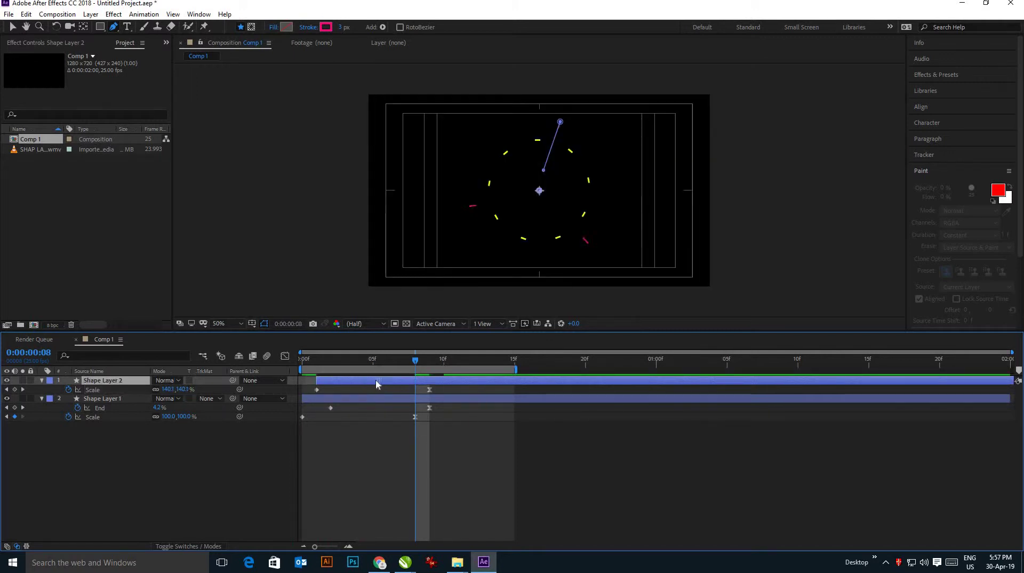
key("space")
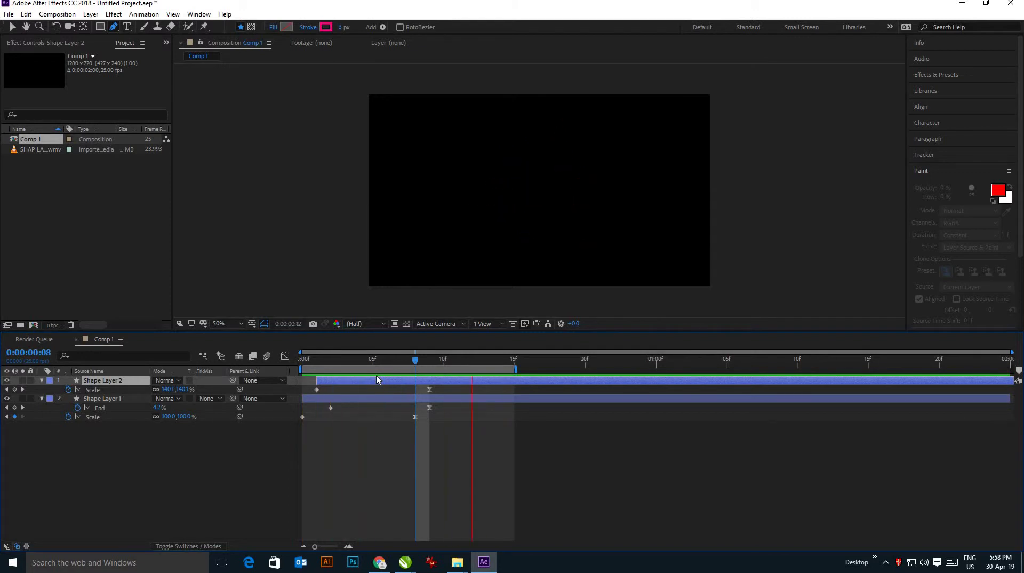
key("space")
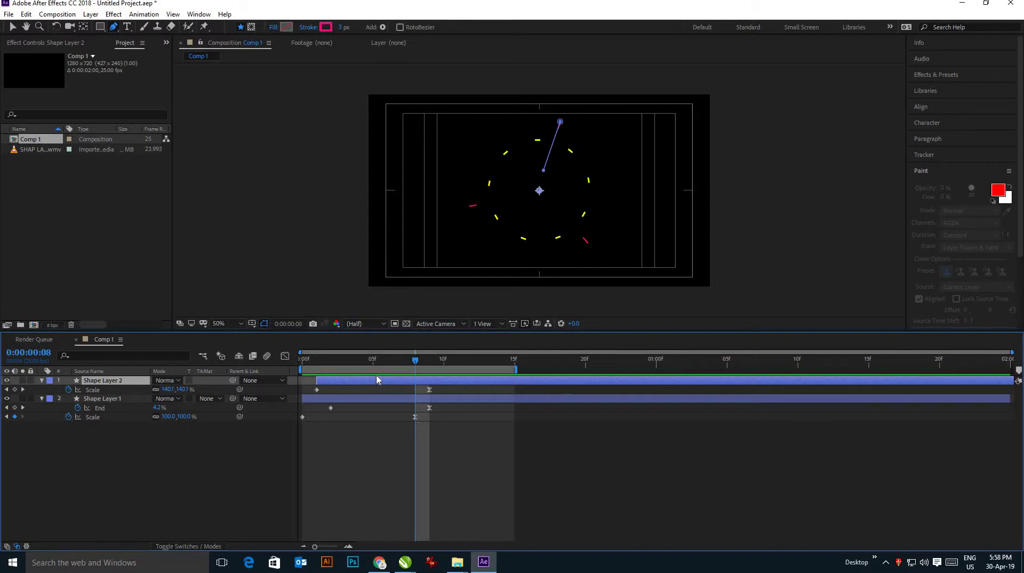
key("space")
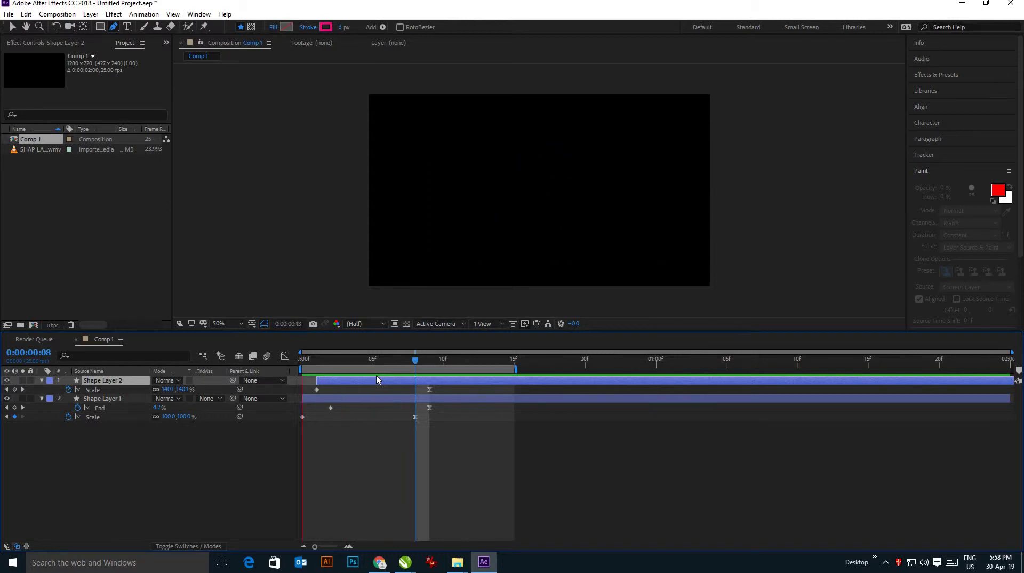
key("space")
mouse_move(304, 357)
left_mouse_down()
mouse_move(401, 361)
mouse_move(418, 393)
left_mouse_up()
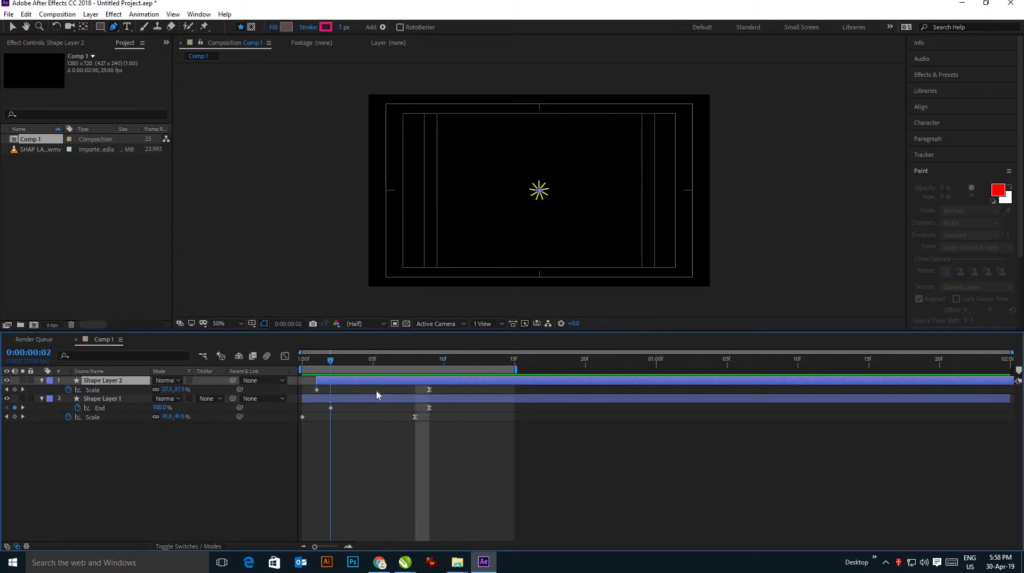
left_click(484, 448)
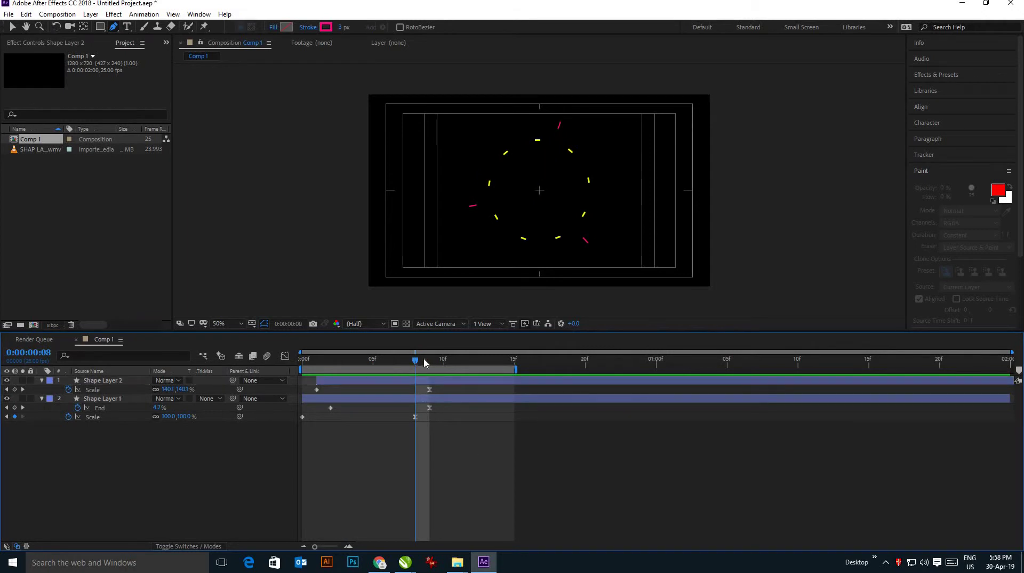
mouse_move(423, 360)
left_mouse_down()
mouse_move(310, 378)
mouse_move(430, 382)
left_mouse_up()
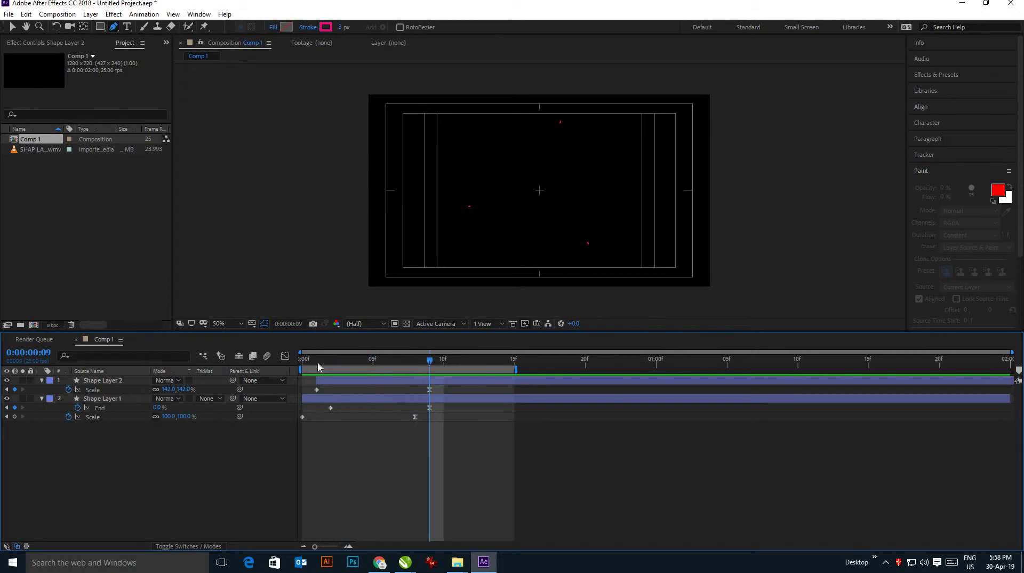
mouse_move(309, 365)
left_mouse_down()
mouse_move(425, 367)
mouse_move(350, 371)
left_mouse_up()
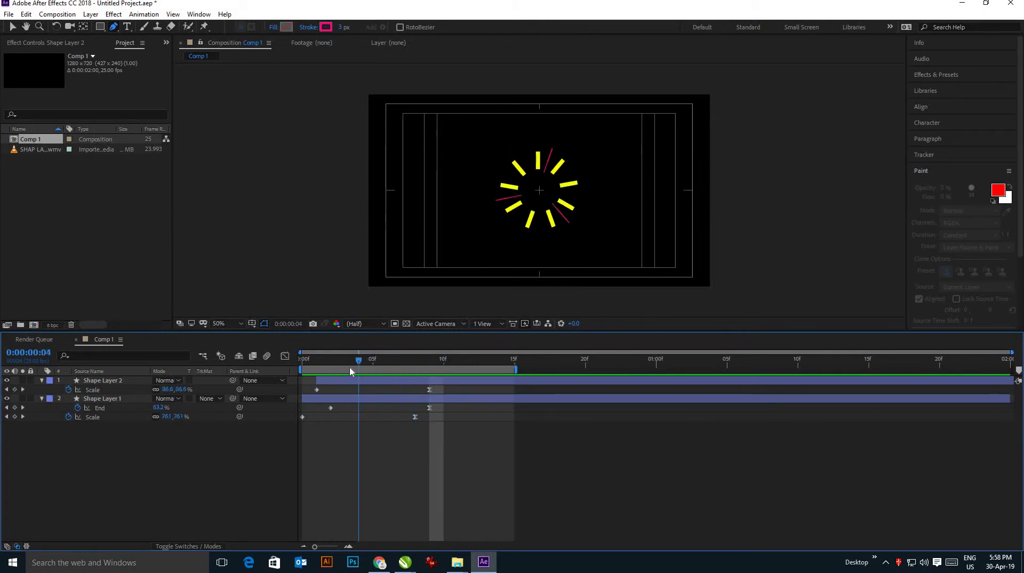
mouse_move(350, 365)
left_mouse_down()
mouse_move(330, 373)
mouse_move(435, 377)
mouse_move(309, 368)
mouse_move(425, 369)
left_mouse_up()
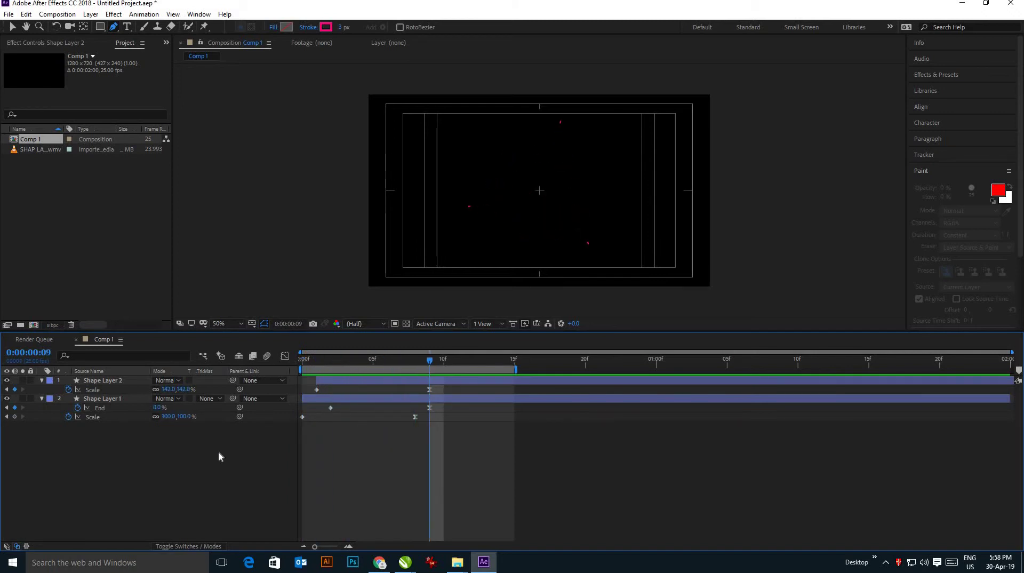
left_click(115, 380)
- Duplicate Shape Layer 1 as Shape Layer 3 and reveal its Scale keyframes
left_click(111, 398)
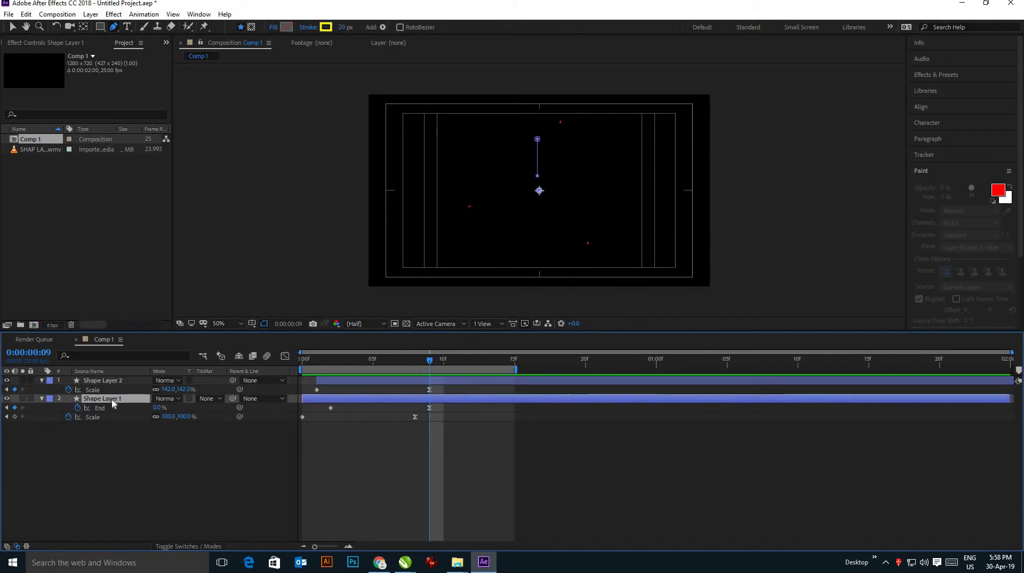
key("ctrl+d")
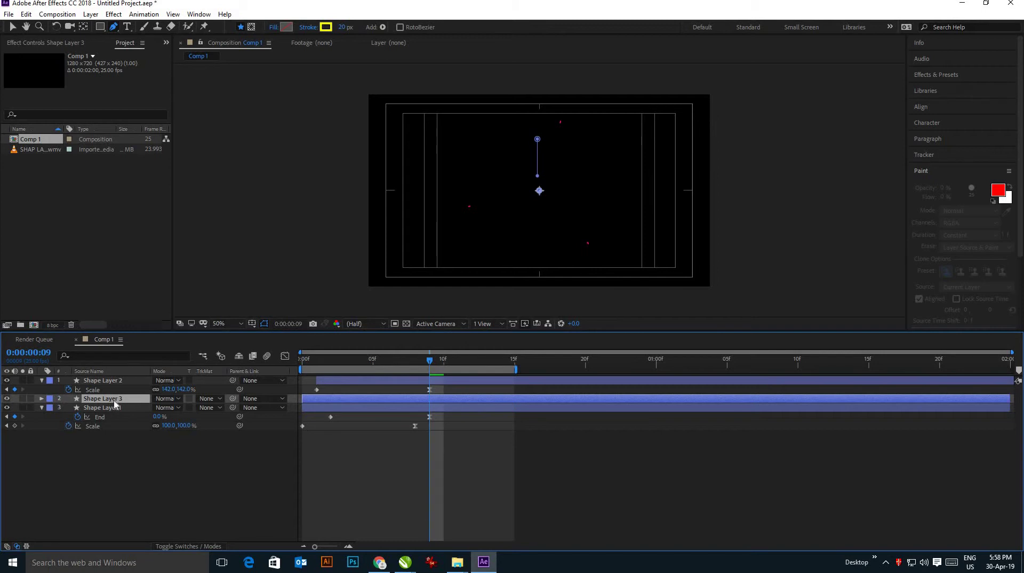
key("u")
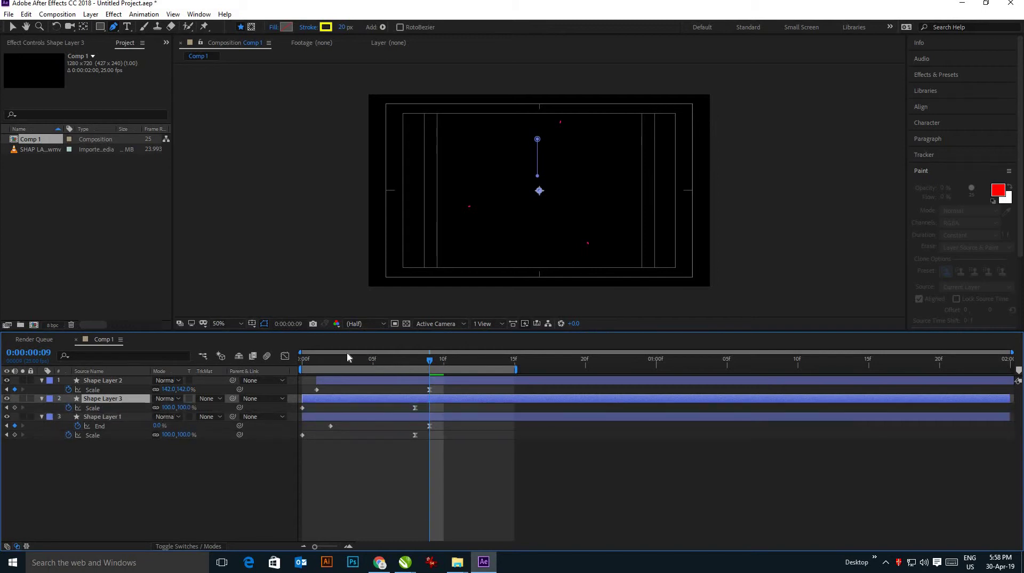
- Shrink Shape Layer 3 to 44% at frame 8 and move its first Scale key to frame 3
left_click_drag(339, 363, 384, 363)
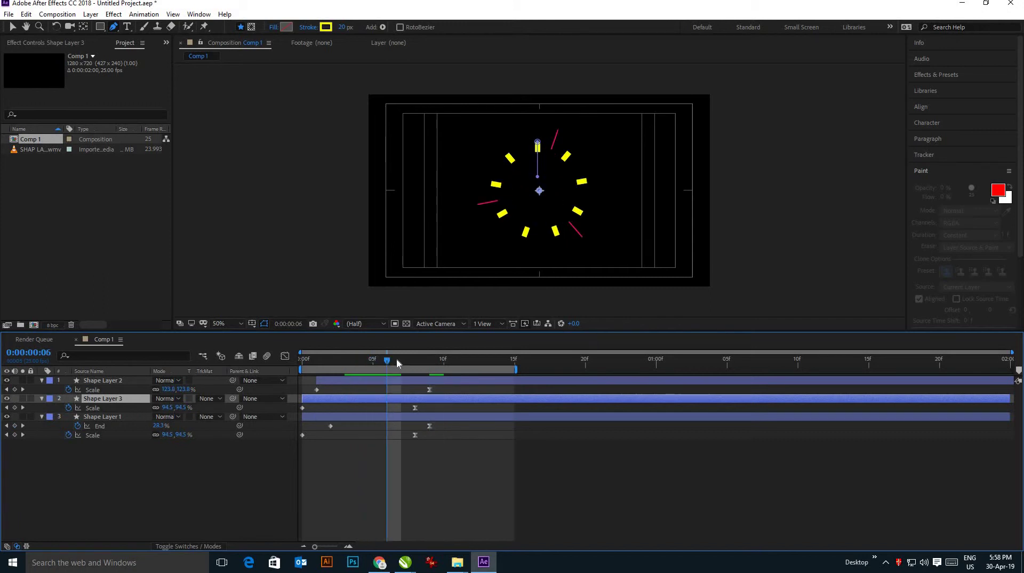
key("k")
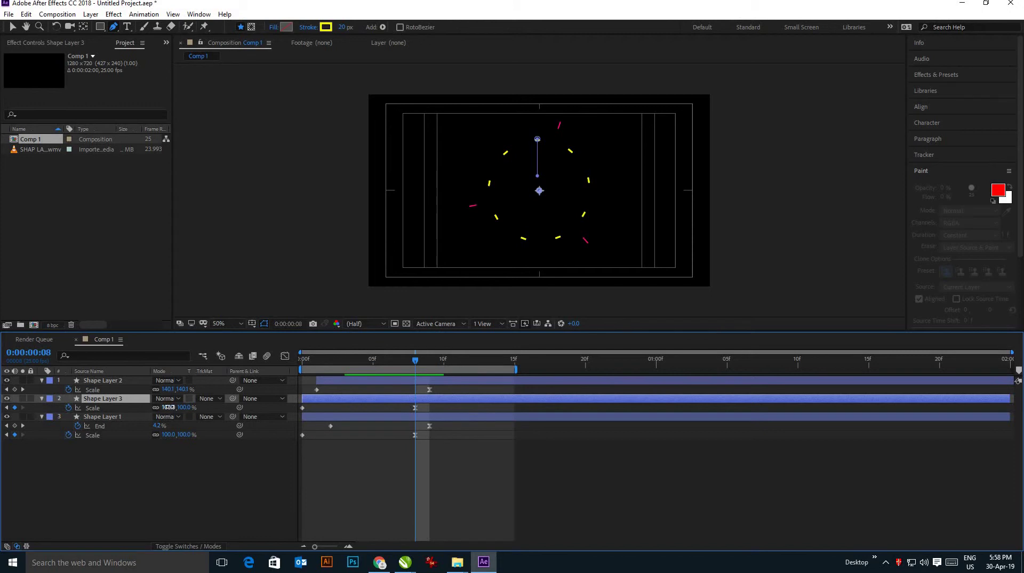
left_click_drag(169, 408, 142, 409)
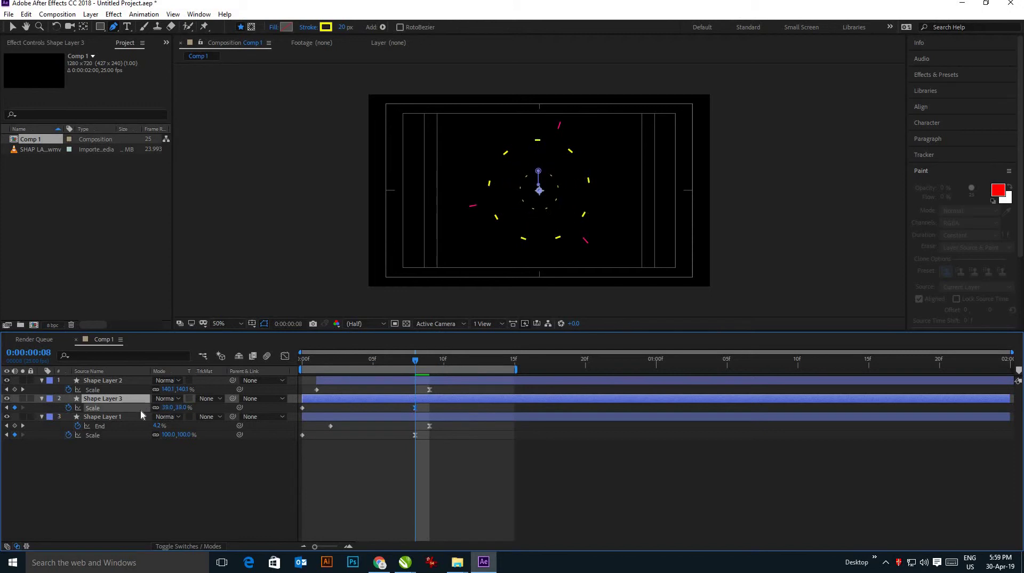
left_click_drag(302, 408, 340, 401)
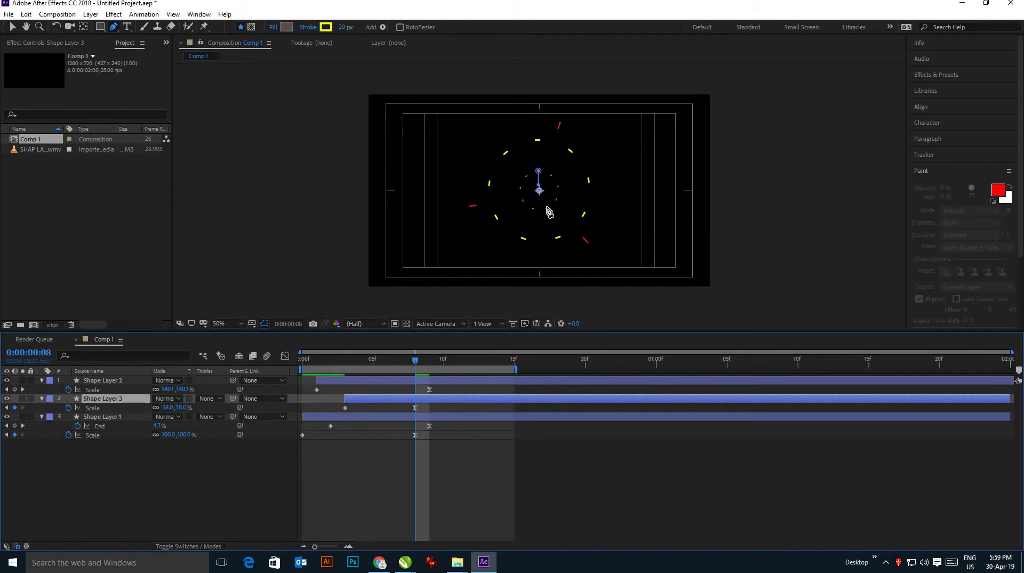
left_click(12, 26)
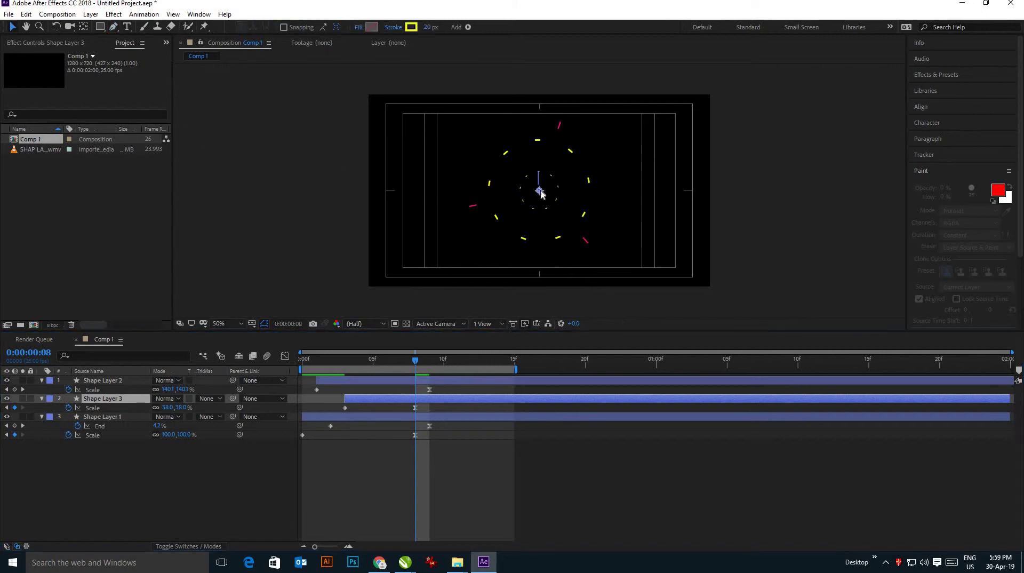
- Move the small burst left of the main spinner and preview
mouse_move(539, 191)
left_mouse_down()
mouse_move(478, 160)
mouse_move(459, 210)
left_mouse_up()
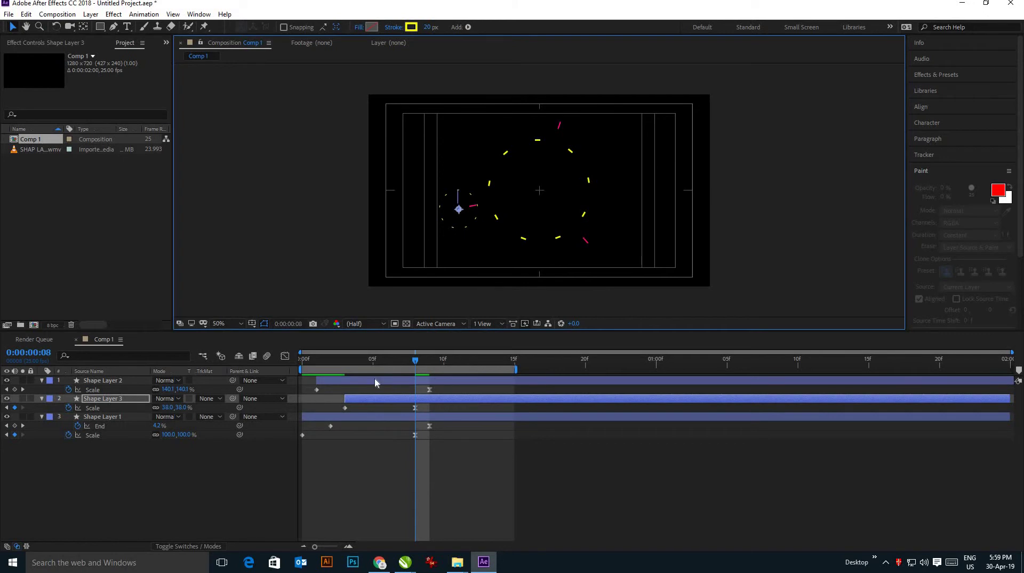
key("space")
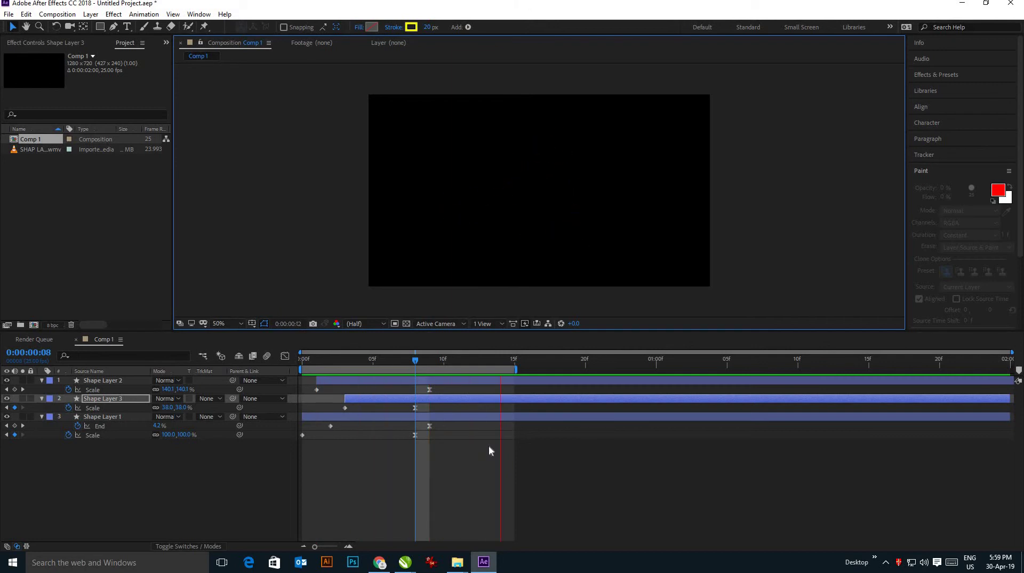
key("space")
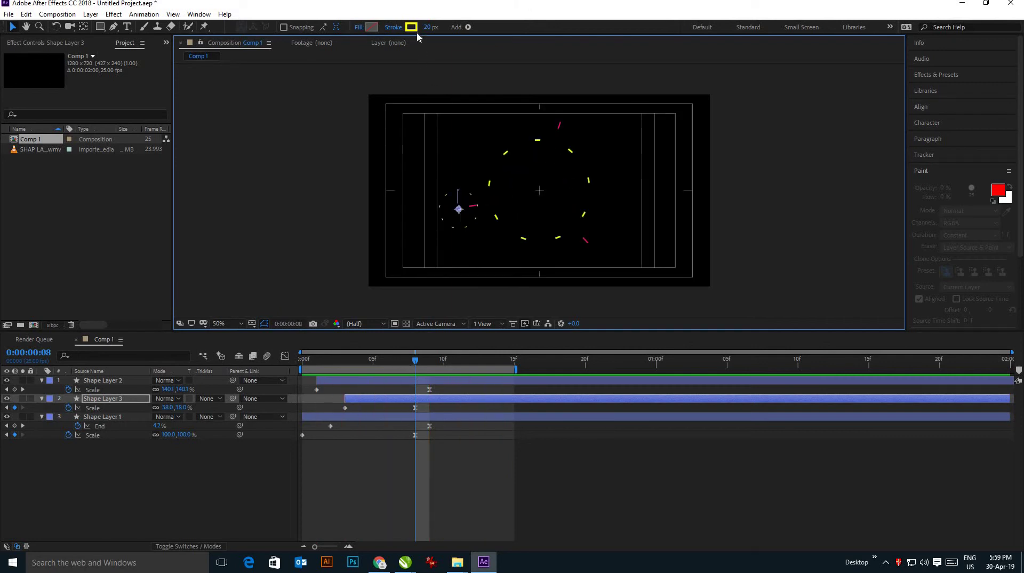
- Change Shape Layer 3's stroke colour to green (00FF30) and preview
left_click(411, 27)
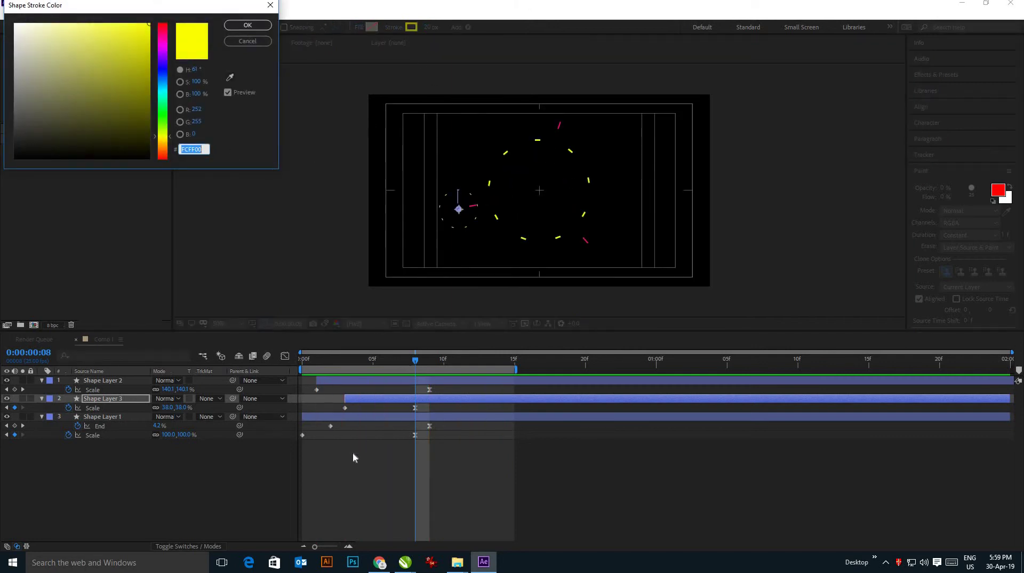
left_click(236, 39)
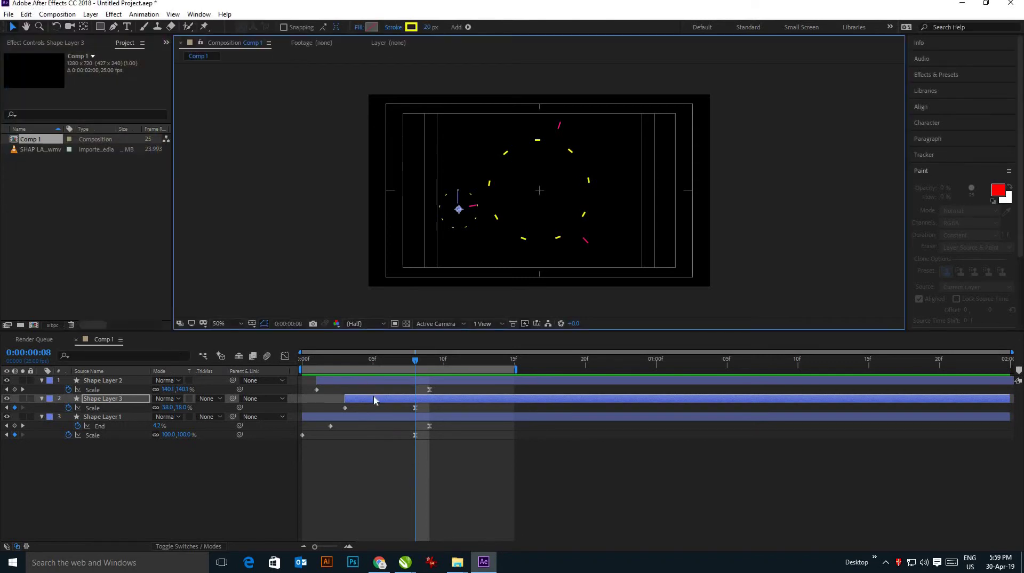
left_click(375, 398)
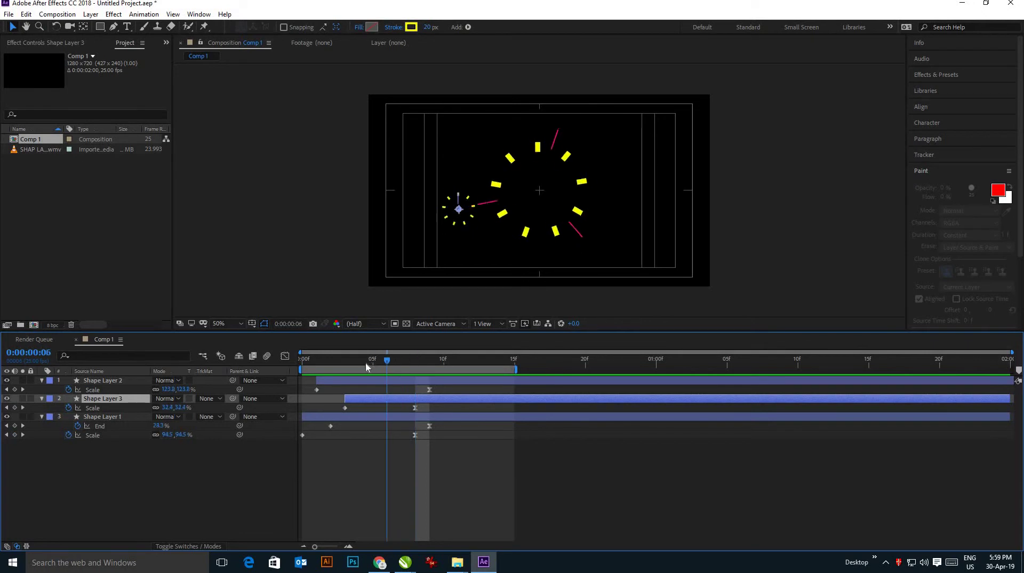
left_click_drag(408, 363, 386, 363)
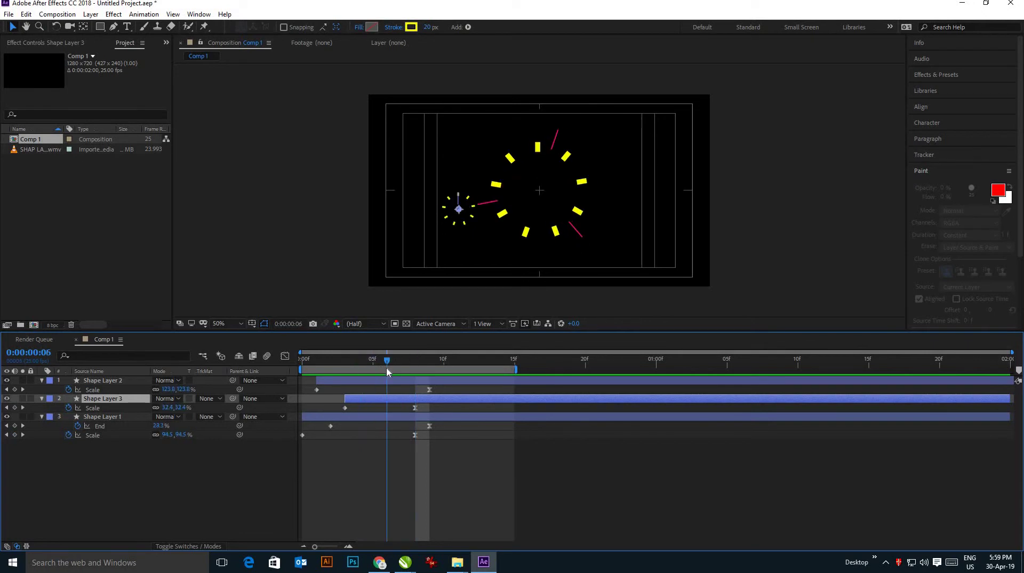
left_click(413, 27)
left_click(162, 112)
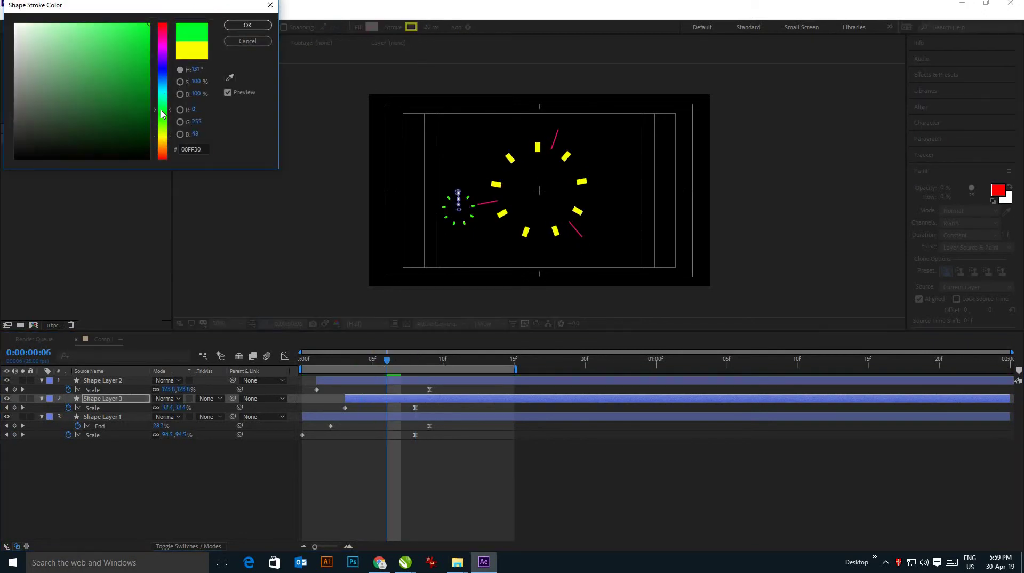
left_click(247, 25)
left_click(376, 516)
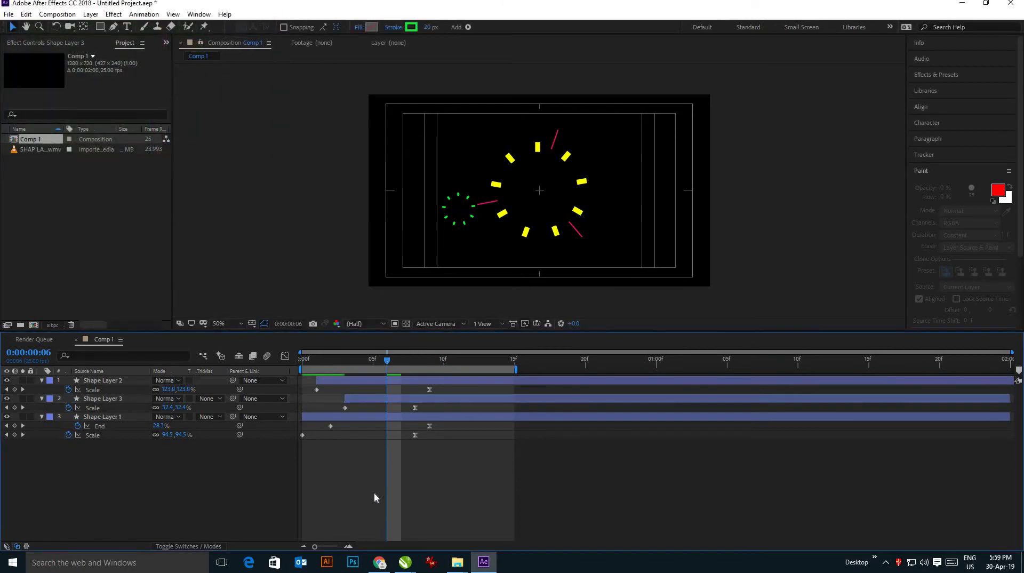
key("space")
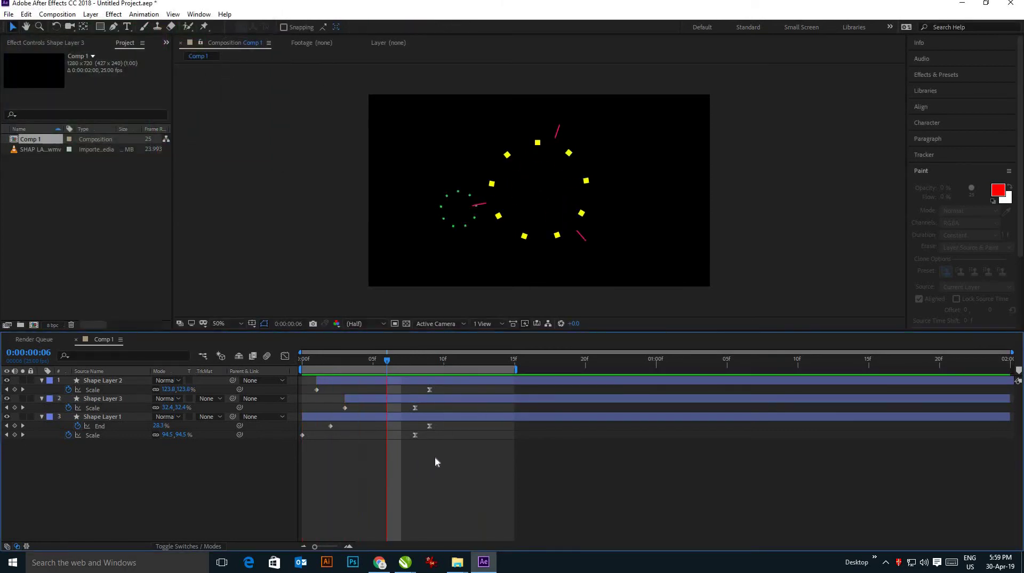
key("space")
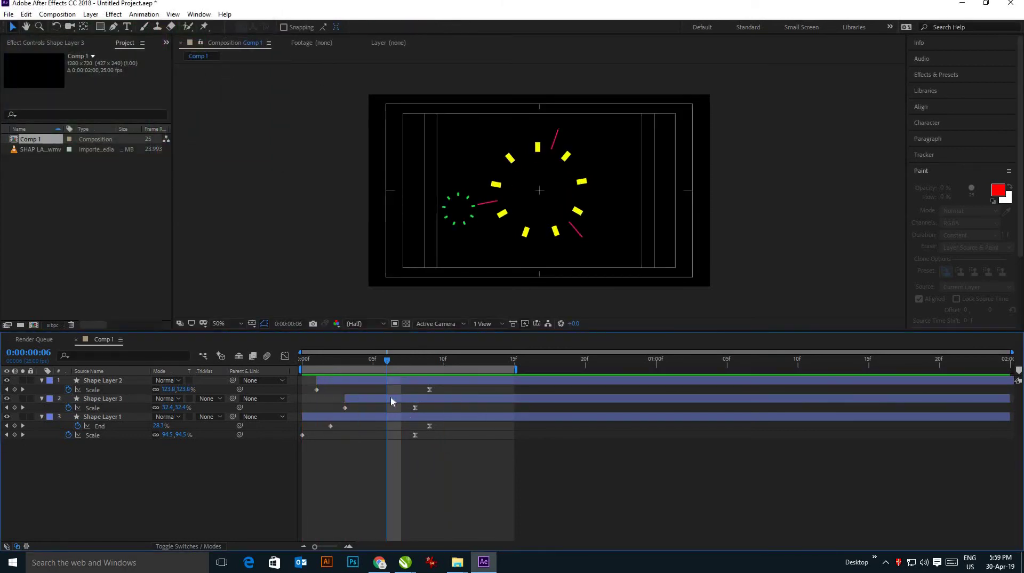
- Start Shape Layer 3 about two frames later and preview
left_click_drag(390, 401, 419, 401)
key("space")
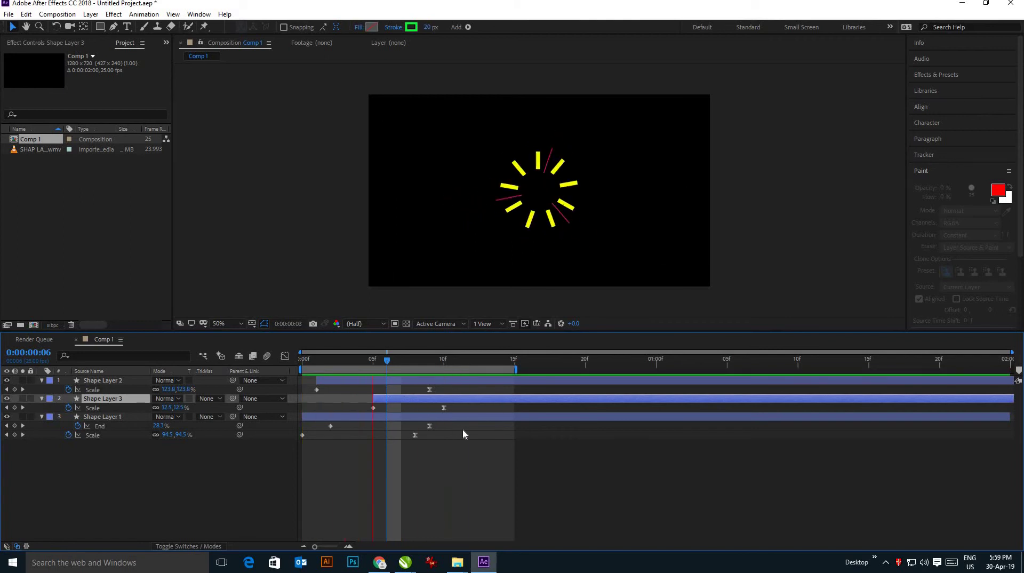
key("space")
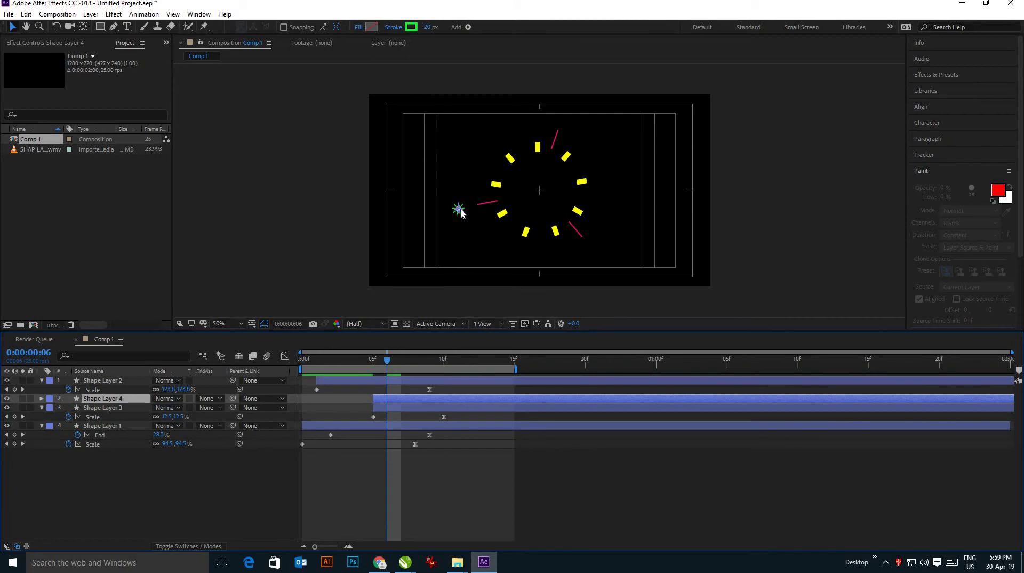
- Move the copied burst near the top of the comp and give it a light blue stroke
left_click_drag(459, 210, 567, 130)
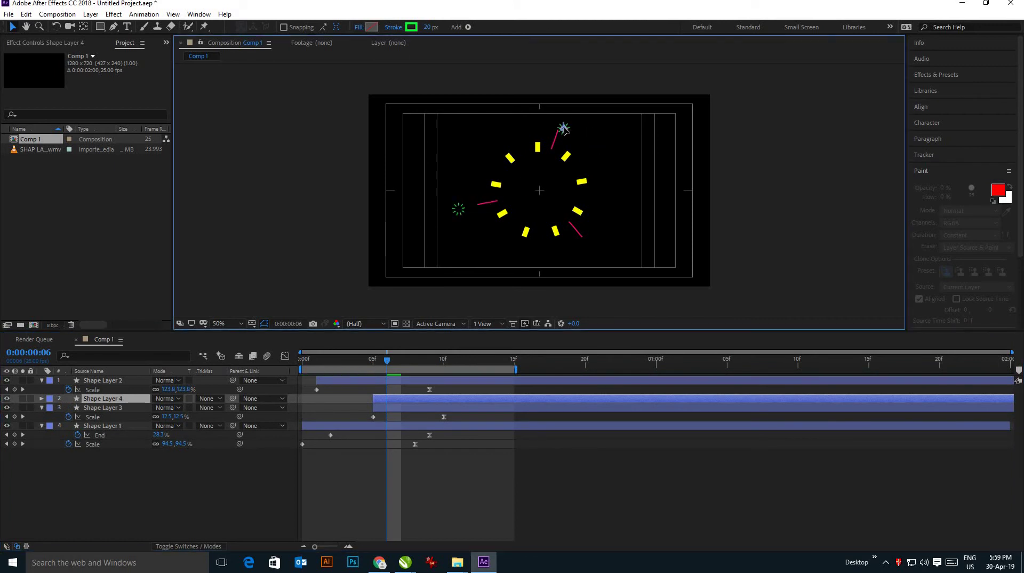
left_click(412, 26)
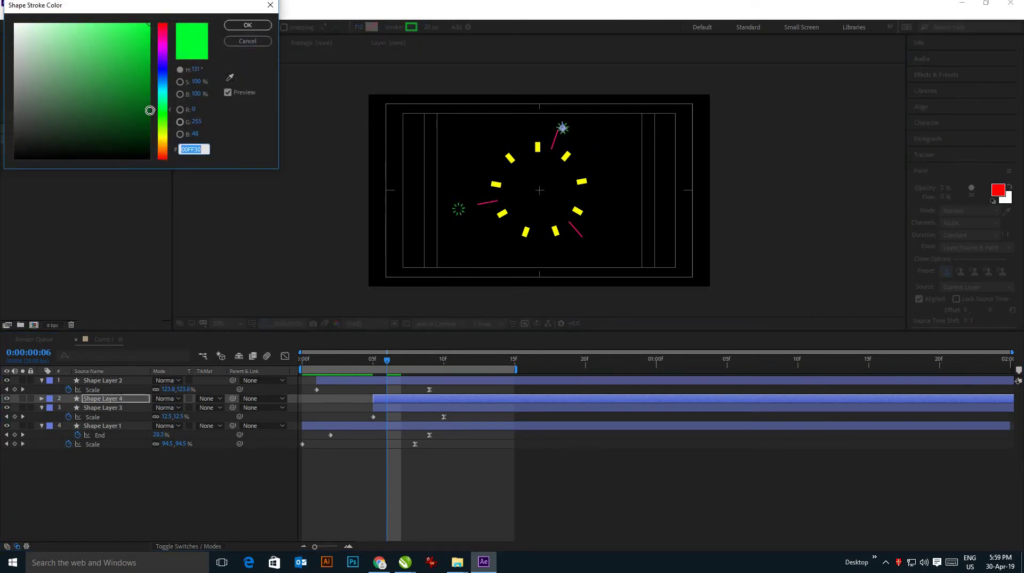
left_click(162, 72)
left_click_drag(163, 72, 162, 76)
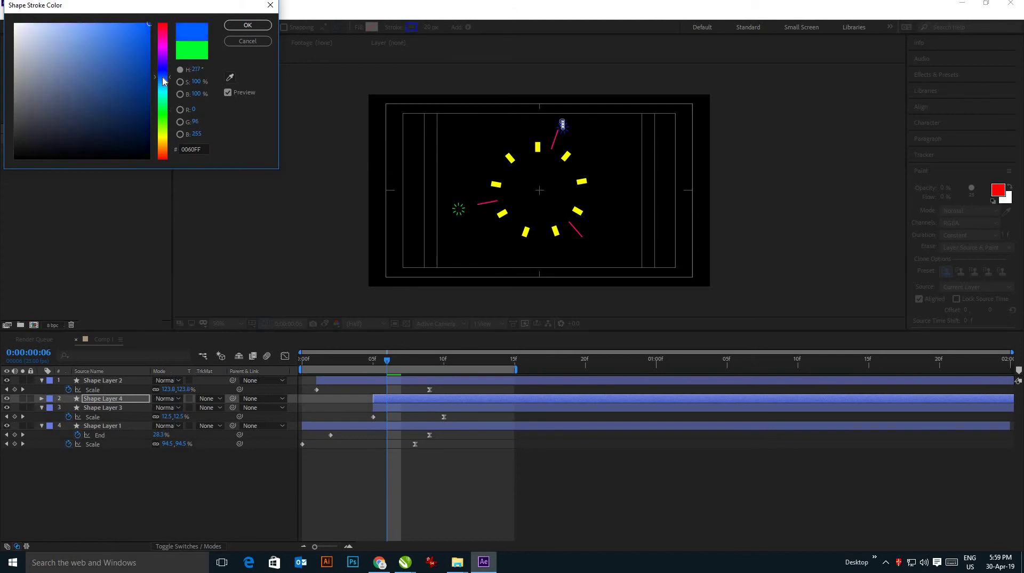
left_click(247, 25)
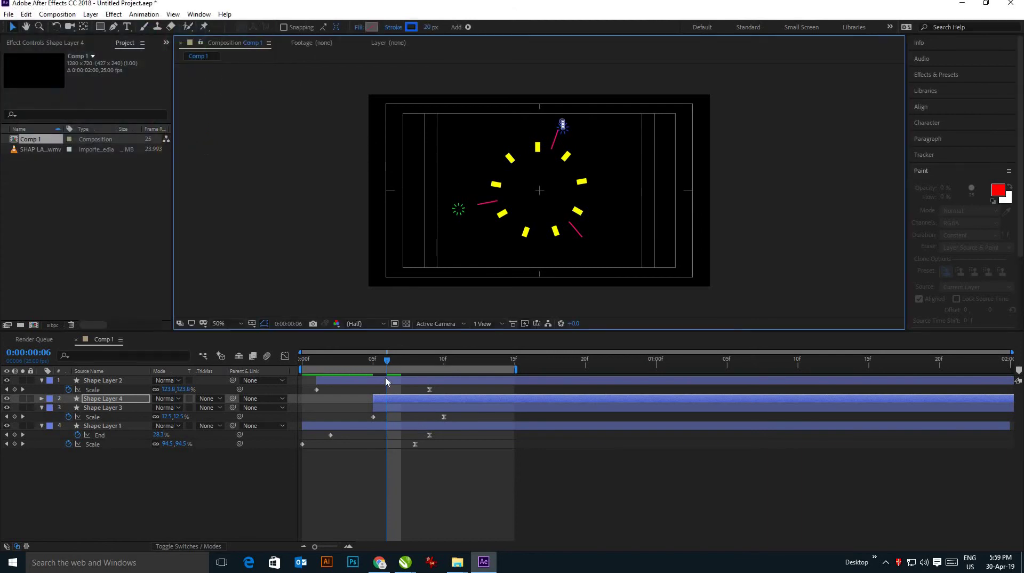
- Trim Shape Layer 4's in-point to frame 6 and return to frame 8
left_click(421, 395)
key("alt+bracketleft")
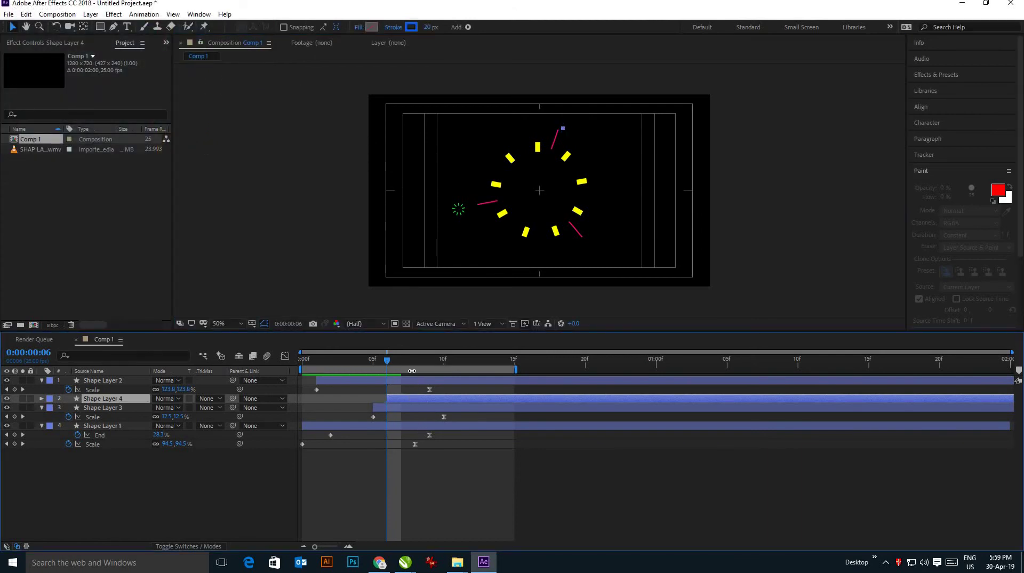
left_click_drag(389, 360, 431, 361)
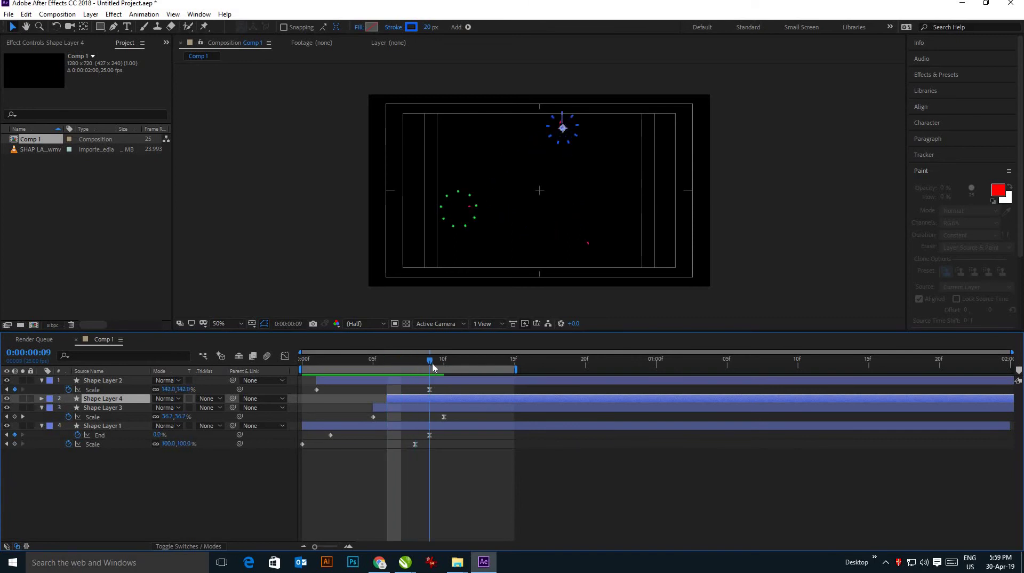
left_click(416, 368)
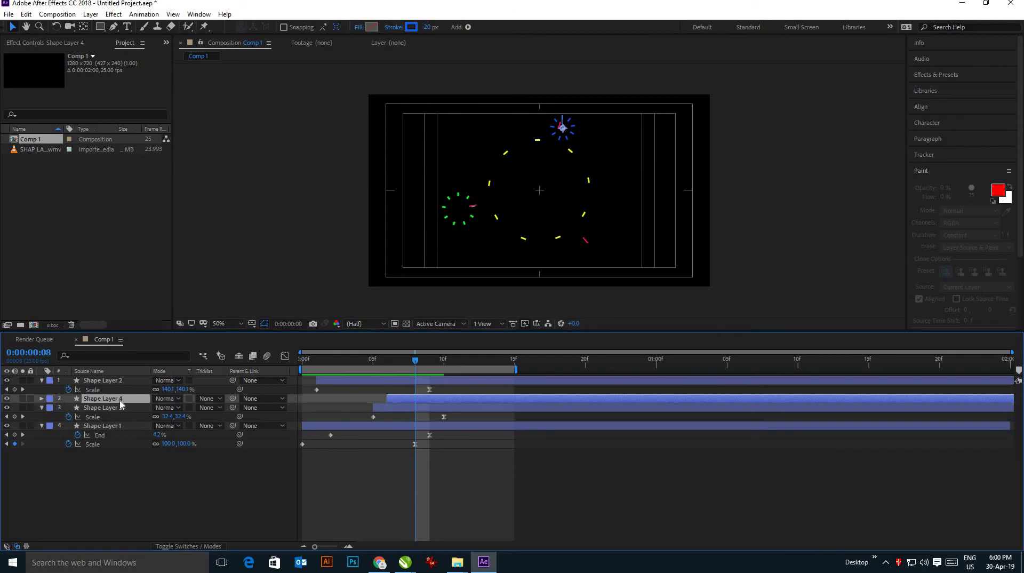
- Duplicate the blue burst into Shape Layer 5 at the lower right with an orange stroke
key("ctrl+d")
left_click_drag(563, 128, 595, 251)
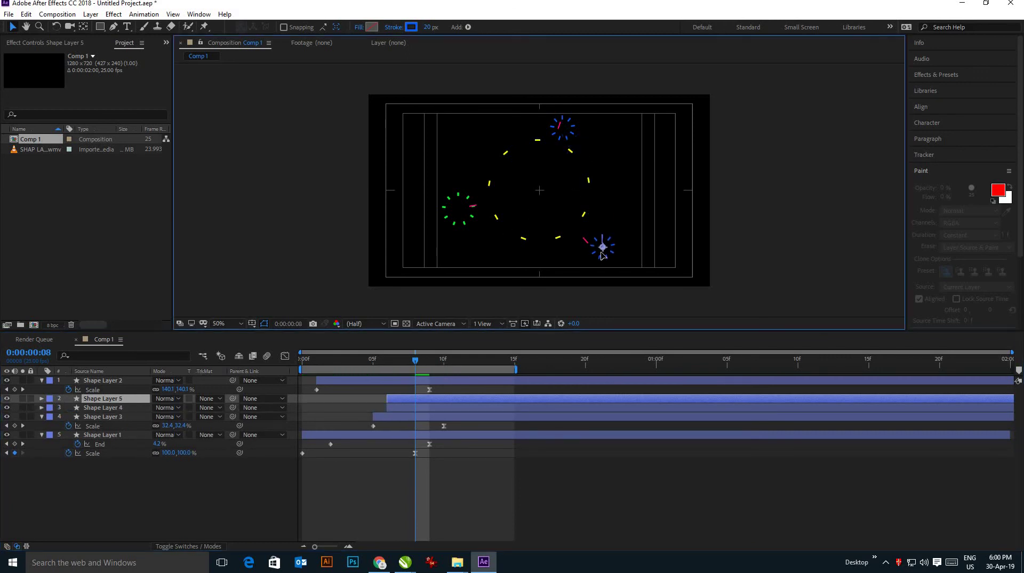
left_click(410, 28)
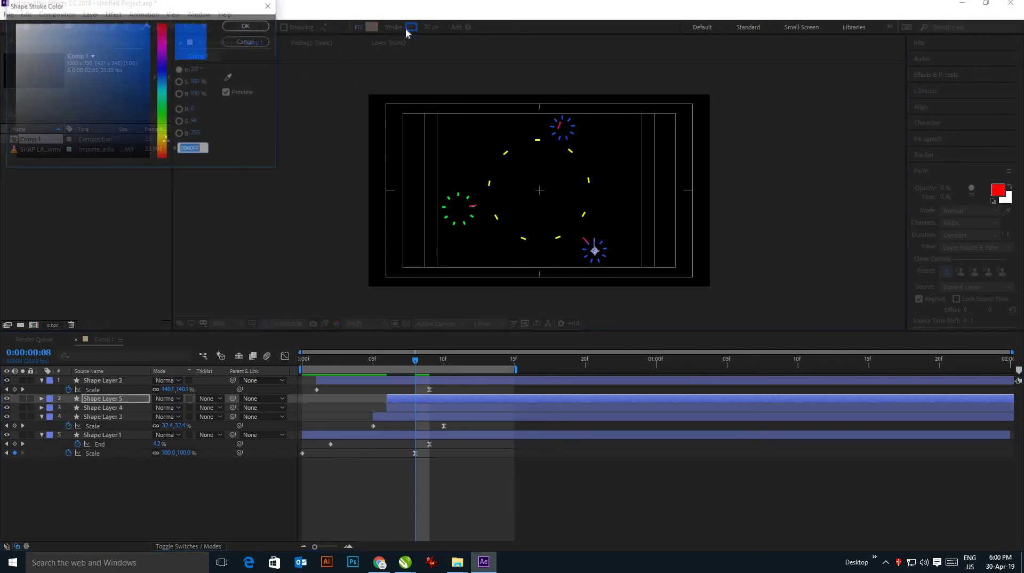
left_click(163, 150)
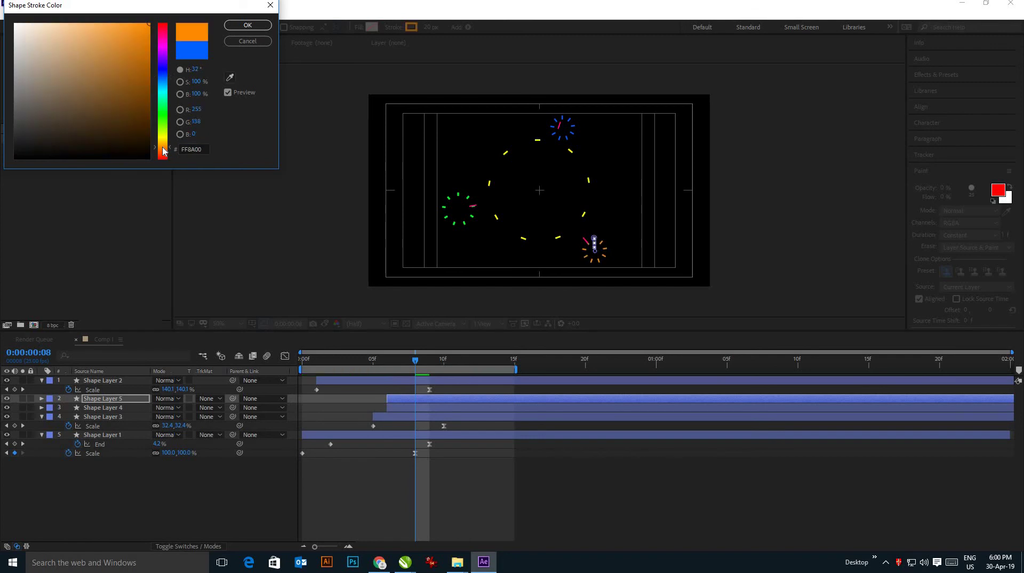
left_click(248, 25)
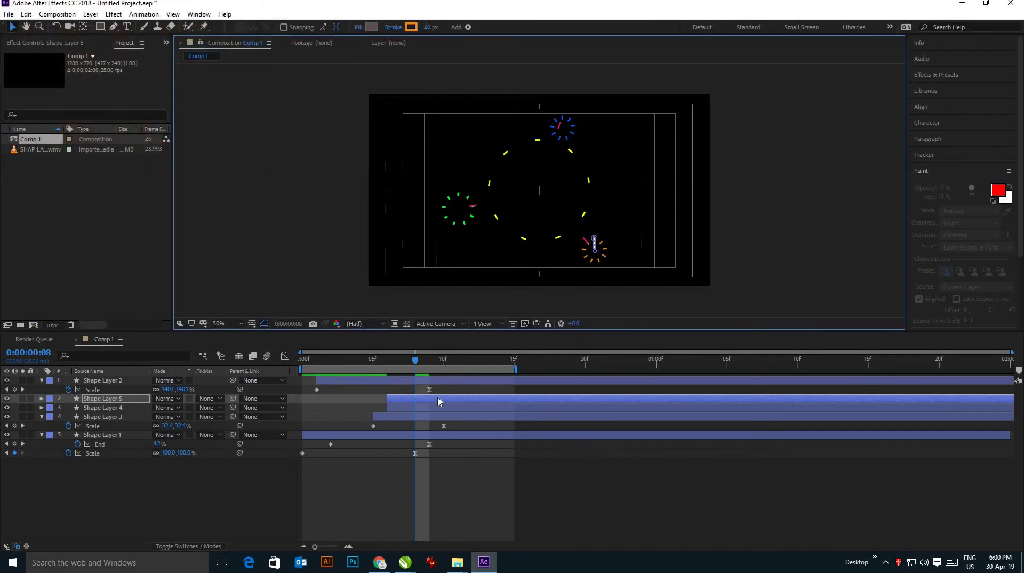
- Offset Shape Layer 5's start time and preview the staggered bursts
mouse_move(438, 397)
left_mouse_down()
mouse_move(449, 398)
mouse_move(374, 418)
left_mouse_up()
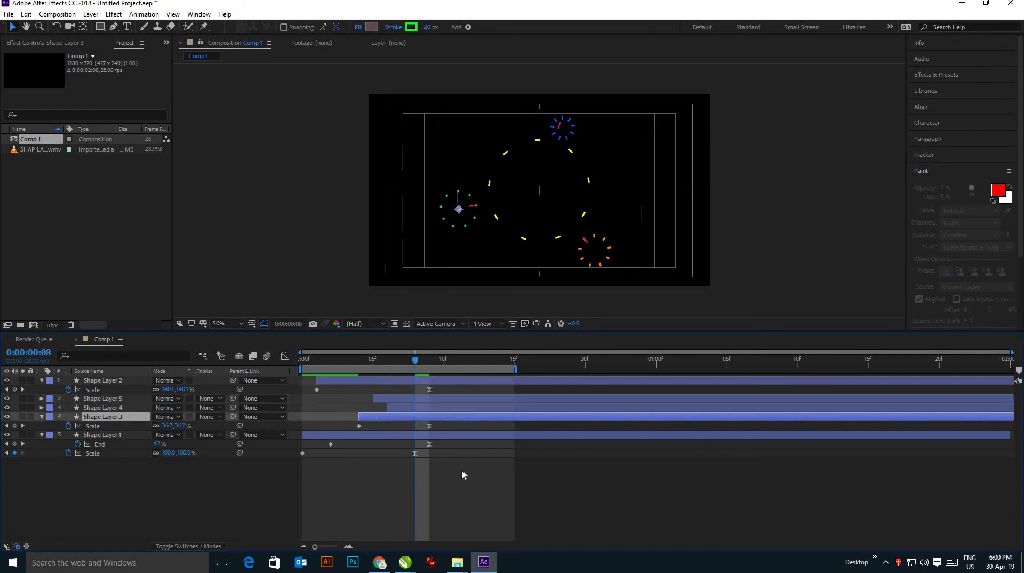
key("space")
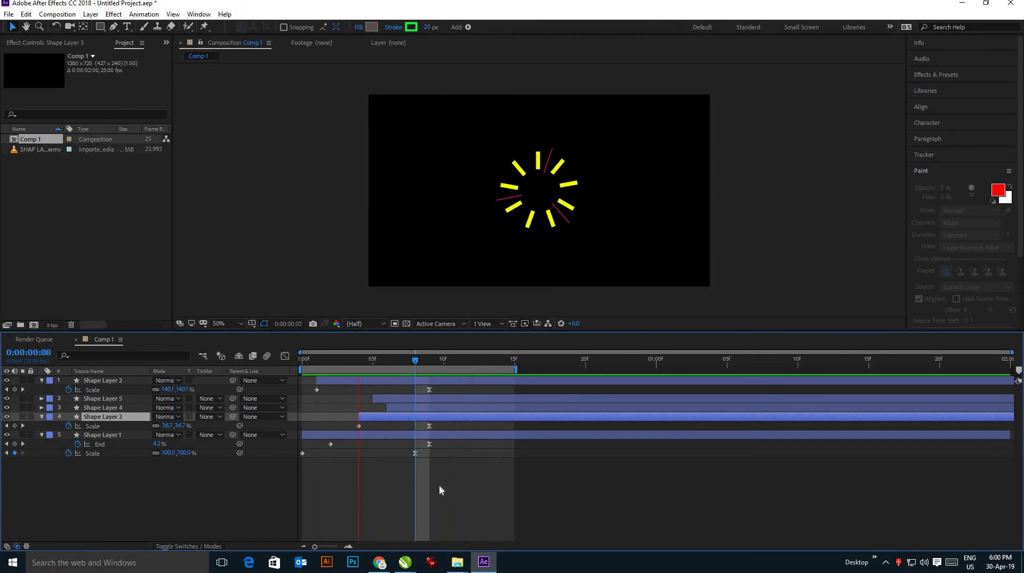
key("space")
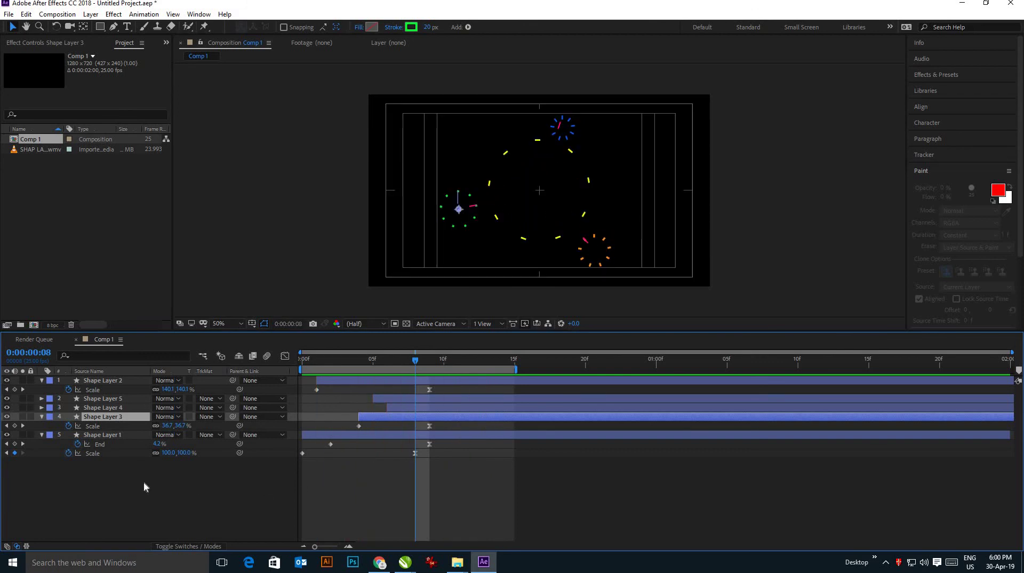